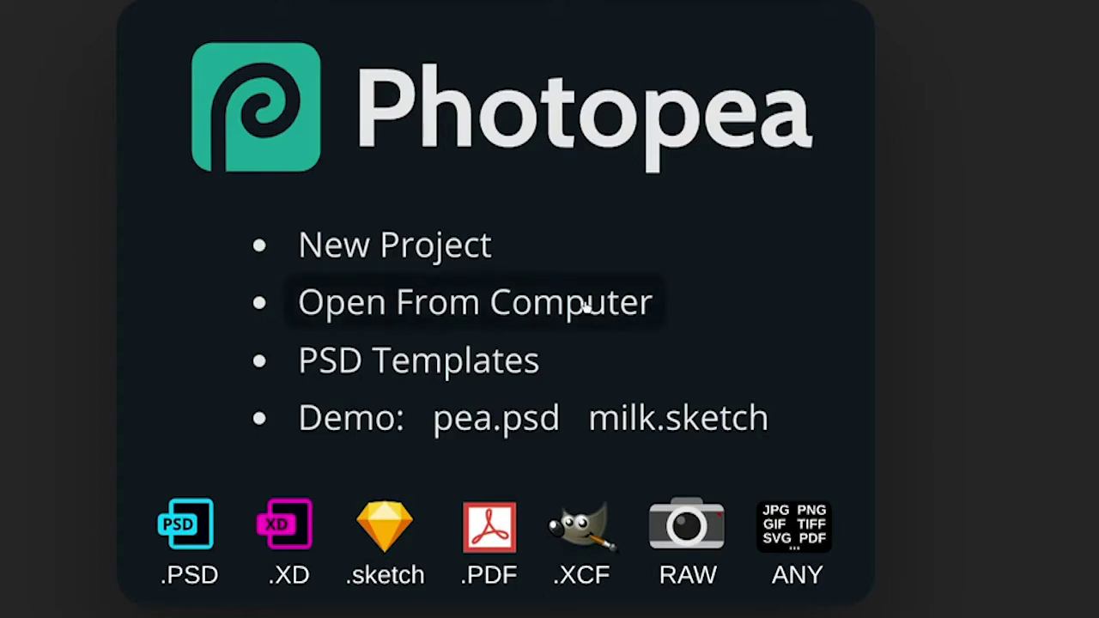
- Open the IMG_0997.jpg character photo from the computer
left_click(649, 303)
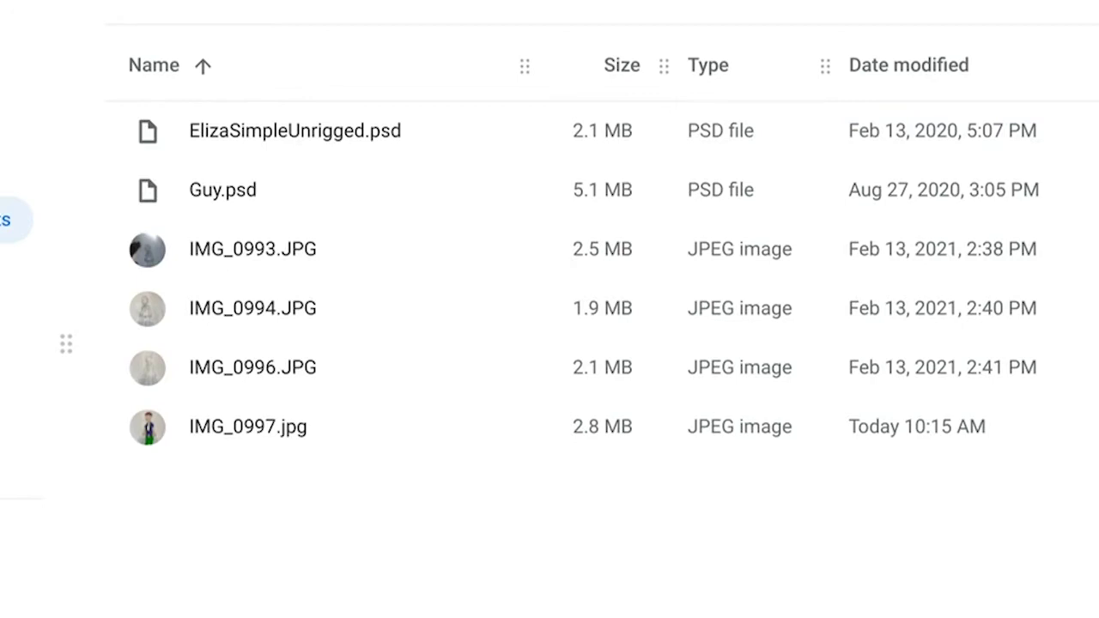
left_click(379, 140)
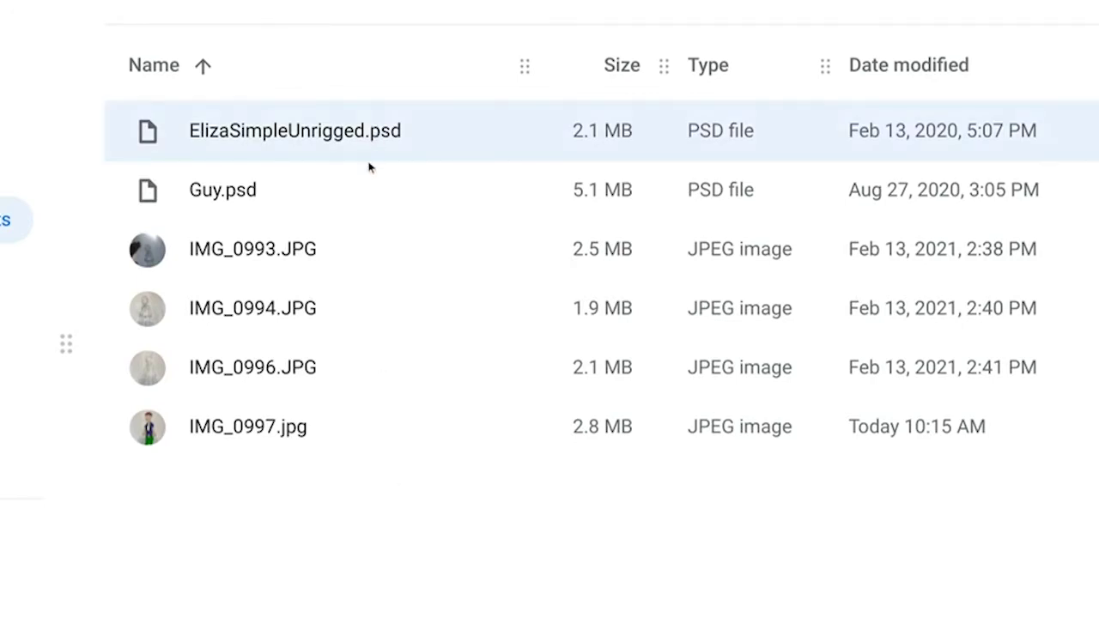
left_click(375, 189)
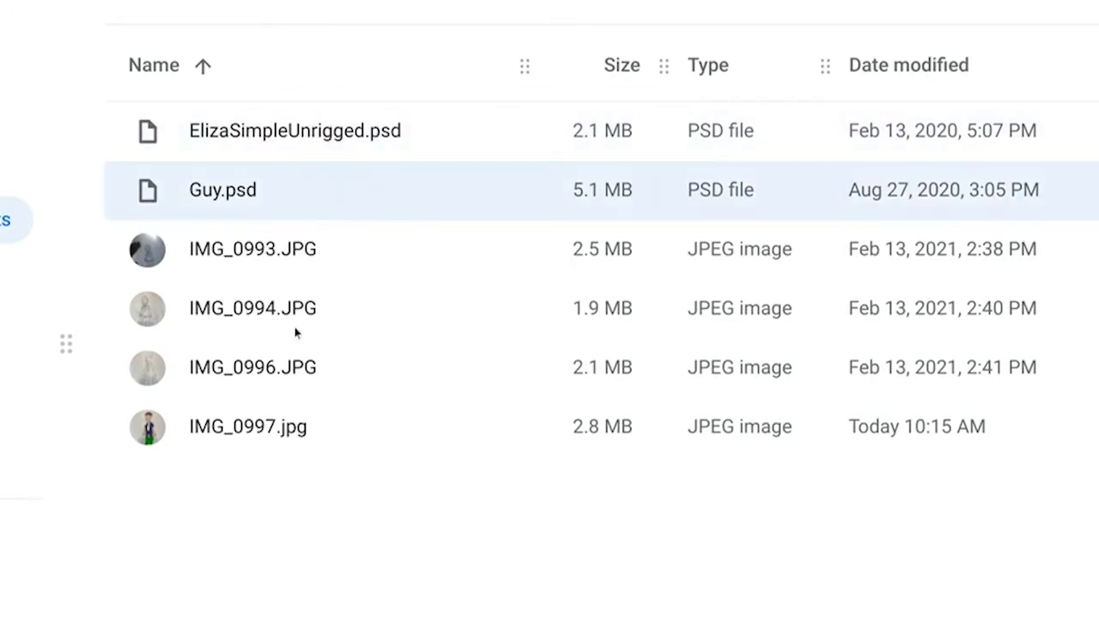
left_click(256, 520)
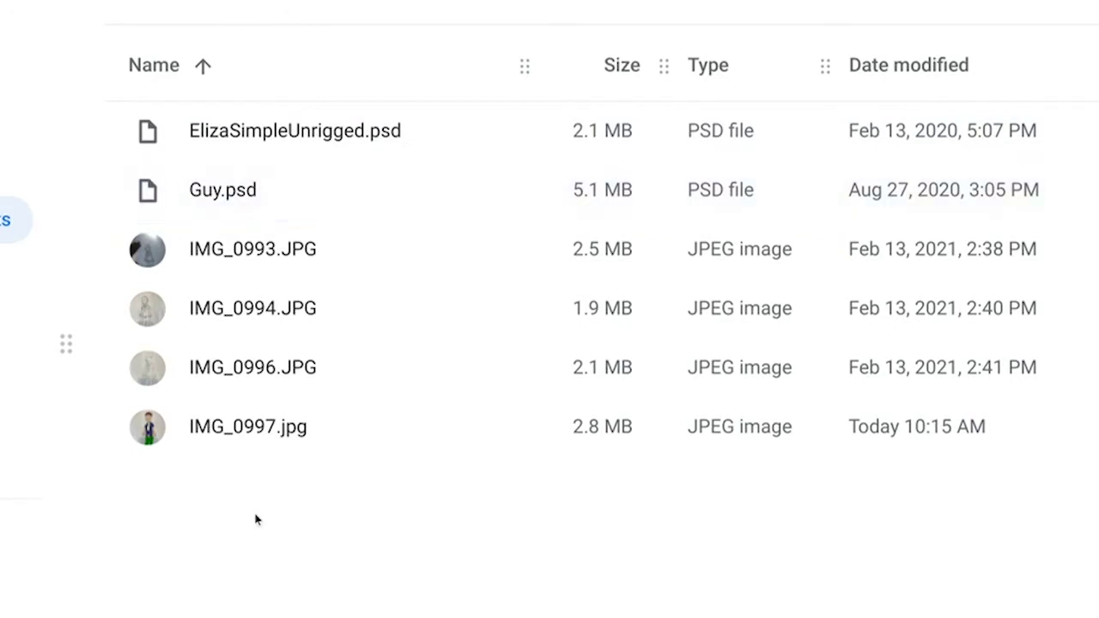
left_click(276, 434)
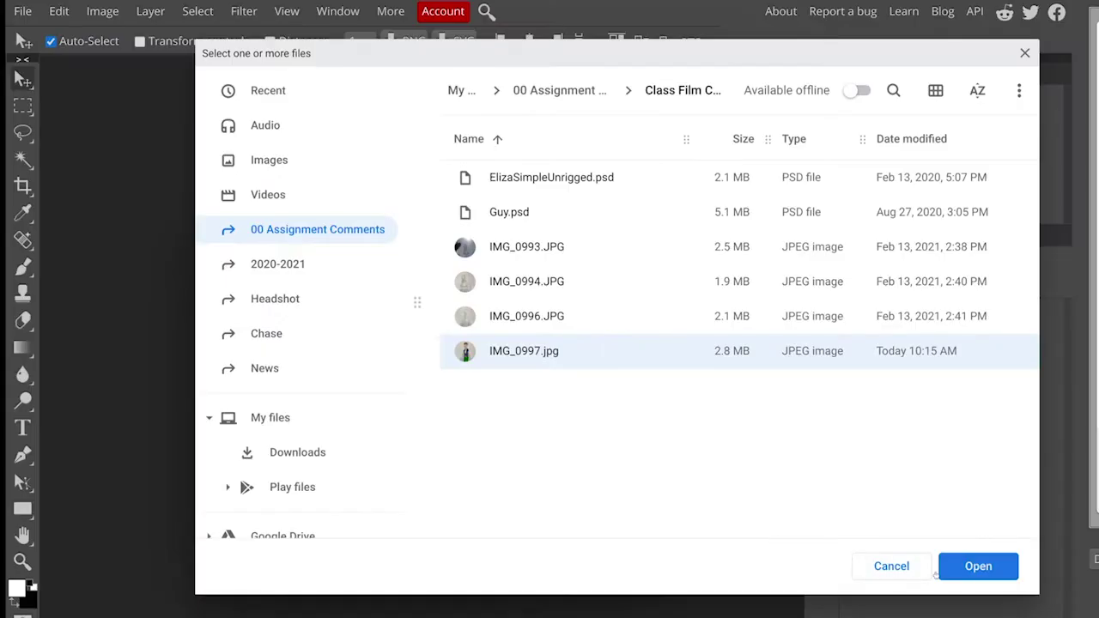
left_click(978, 566)
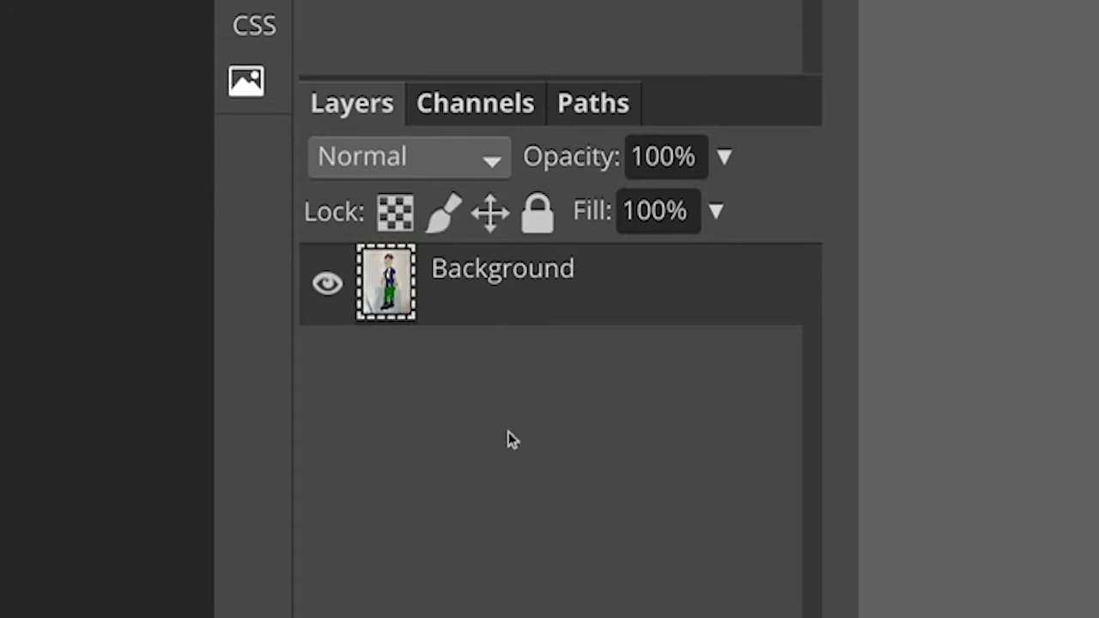
- Duplicate the Background layer, rename the copy 'Jim', and switch off Background's visibility
right_click(477, 277)
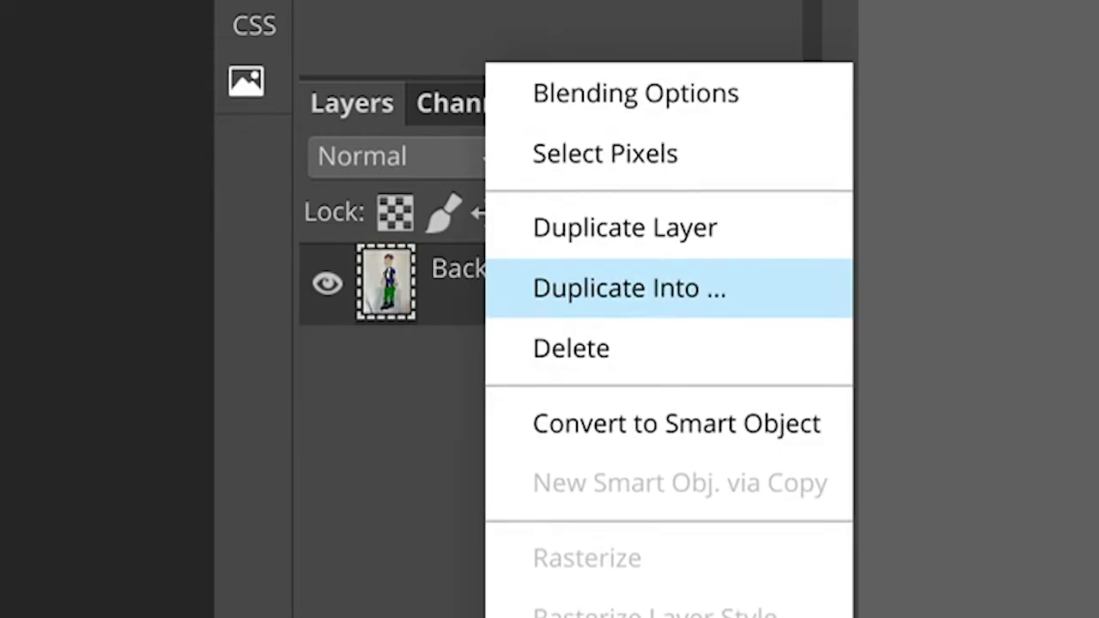
left_click(532, 227)
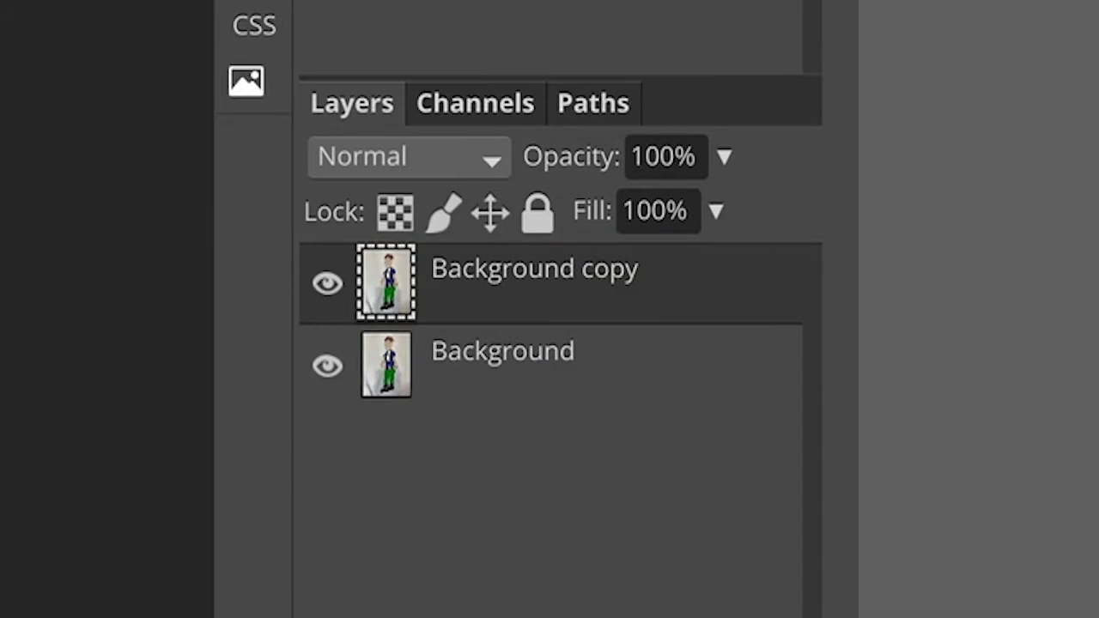
double_click(461, 273)
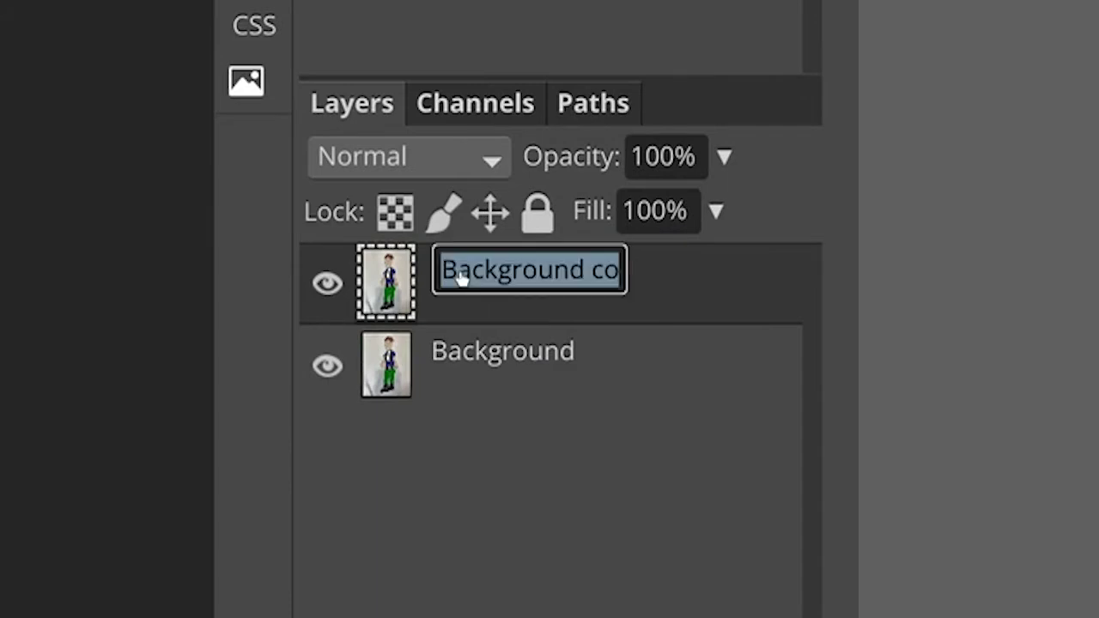
type("Jim")
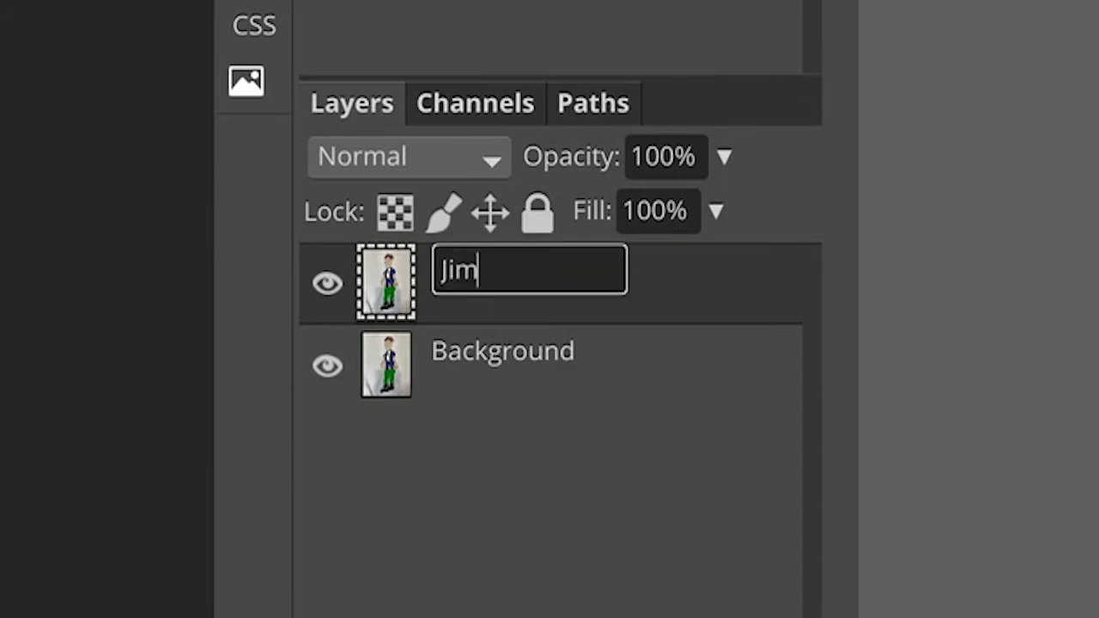
key("Return")
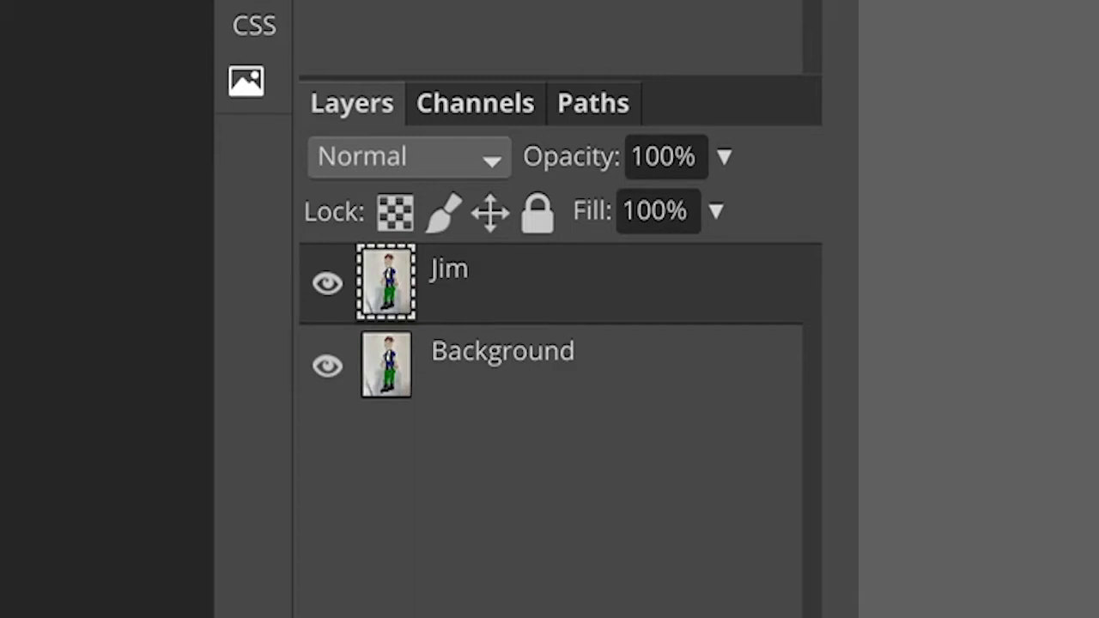
left_click(317, 365)
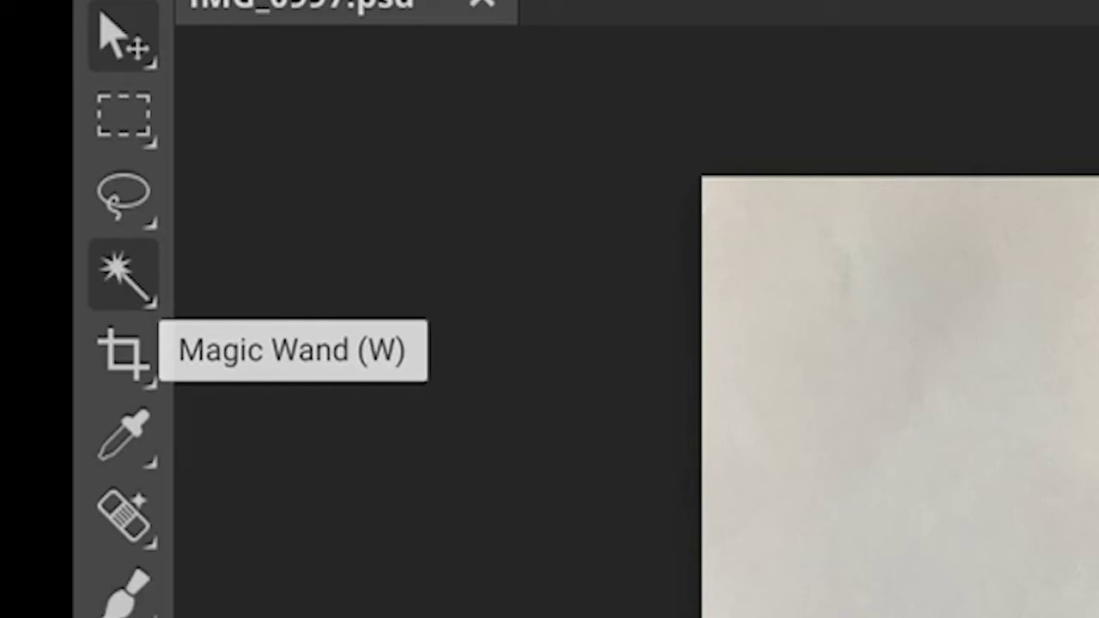
- Pick the Magic Wand tool from the selection tool flyout, with tolerance 25
right_click(124, 270)
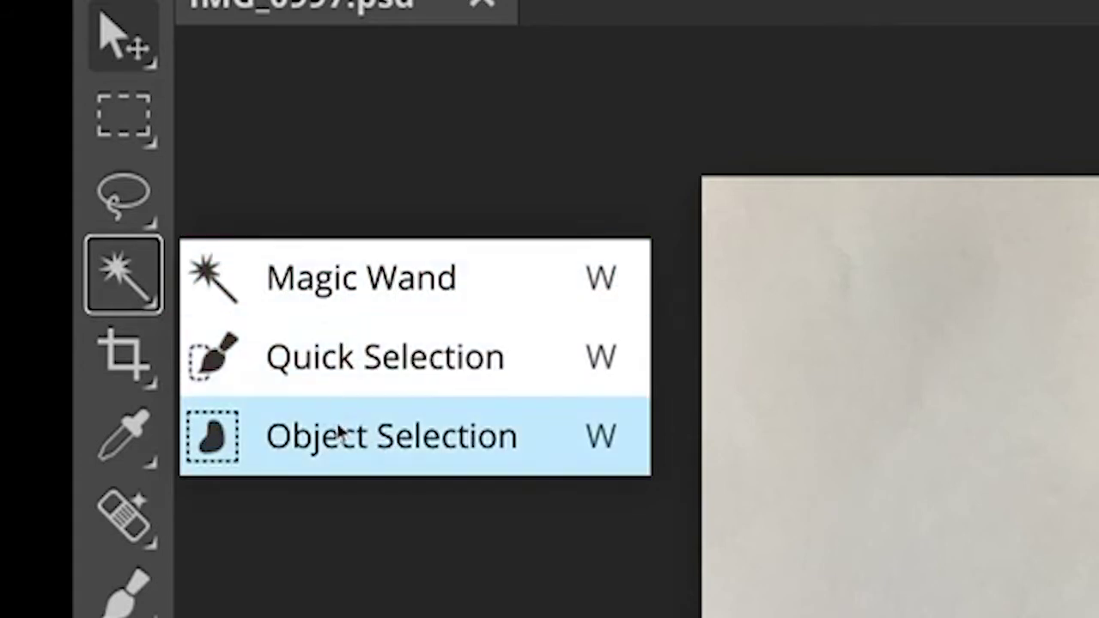
left_click(357, 285)
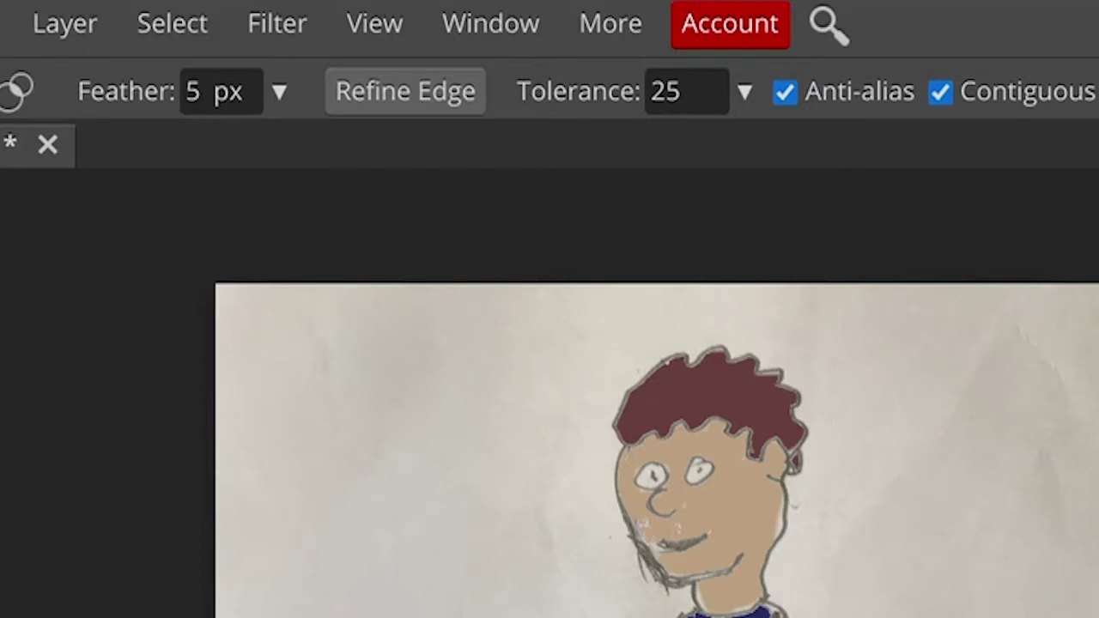
- Magic-wand the white paper, clear it with Edit > Clear, then select the grey shadow by the legs
left_click(584, 302)
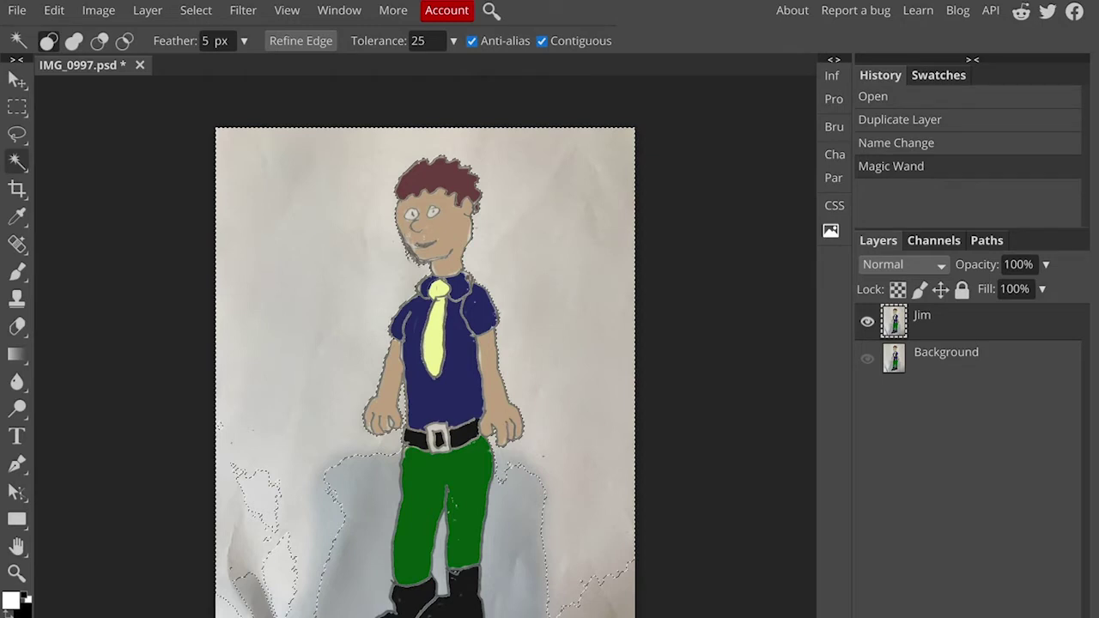
left_click(55, 11)
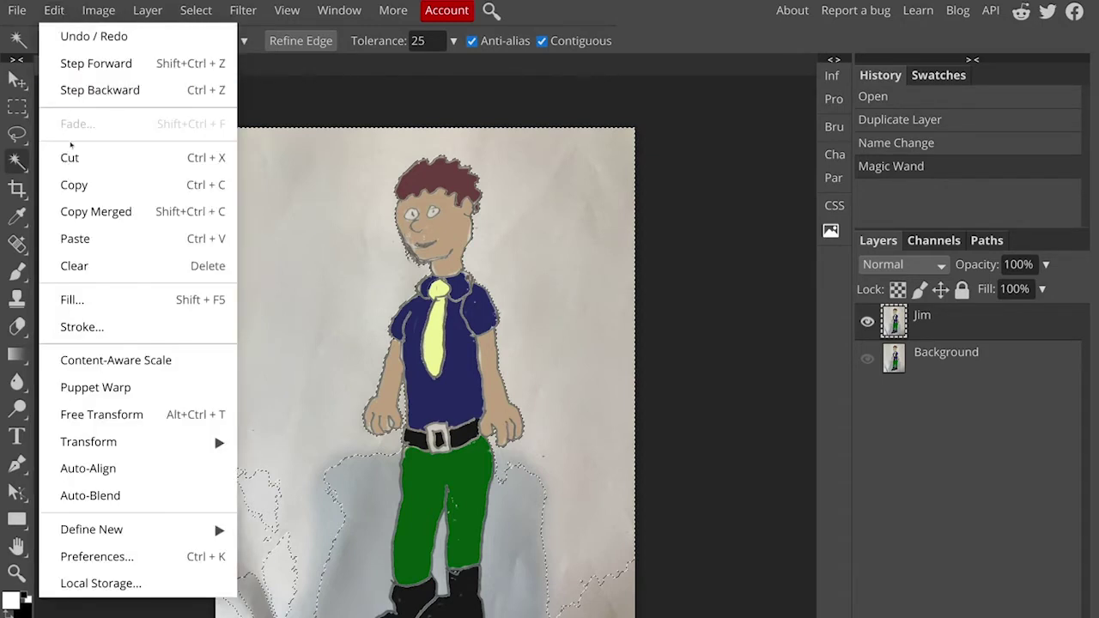
left_click(70, 152)
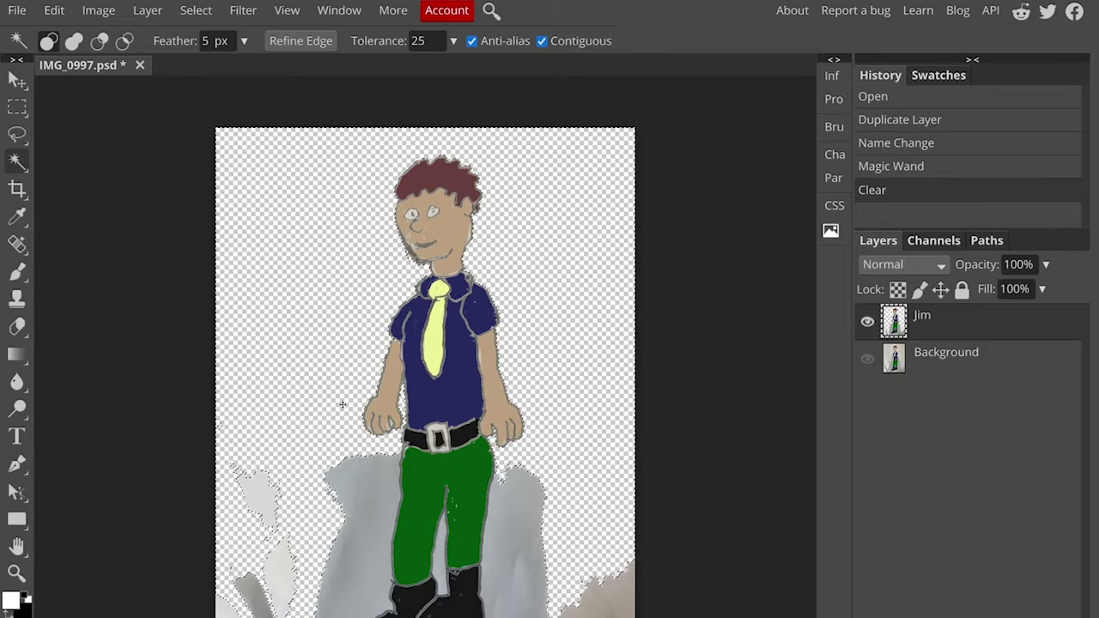
left_click(360, 475)
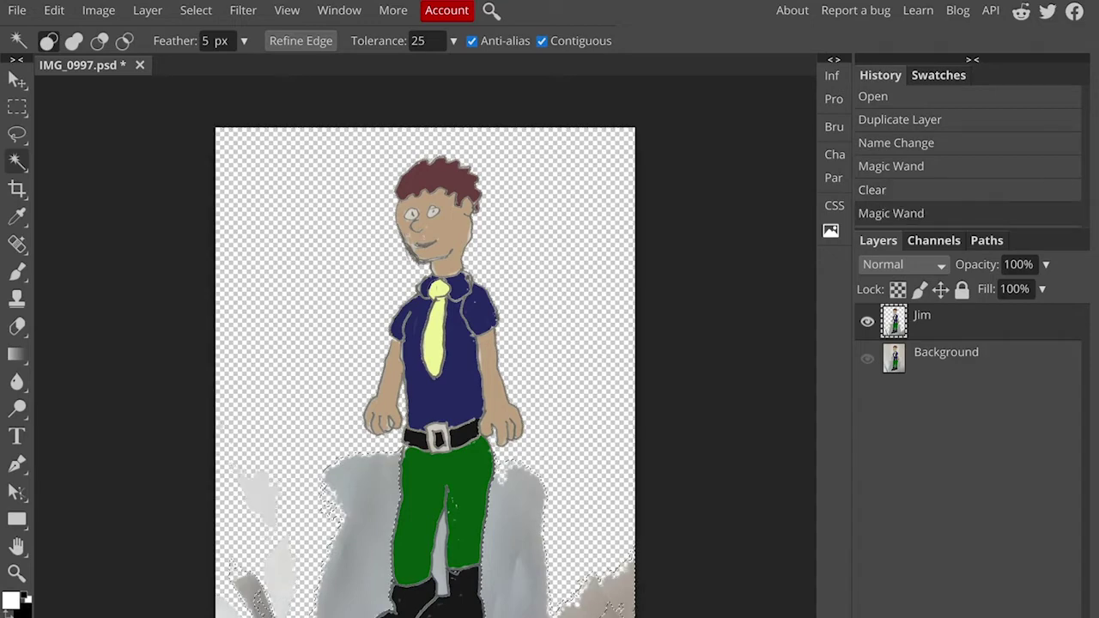
- Delete the selected grey shadow and the grey gap between the legs
key("Delete")
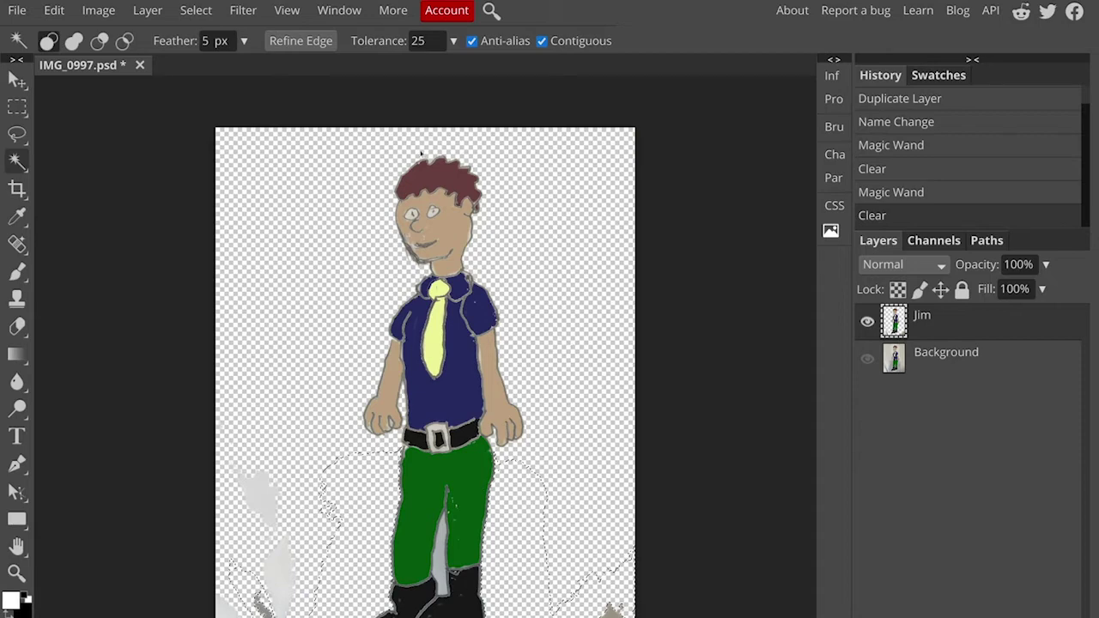
left_click(438, 569)
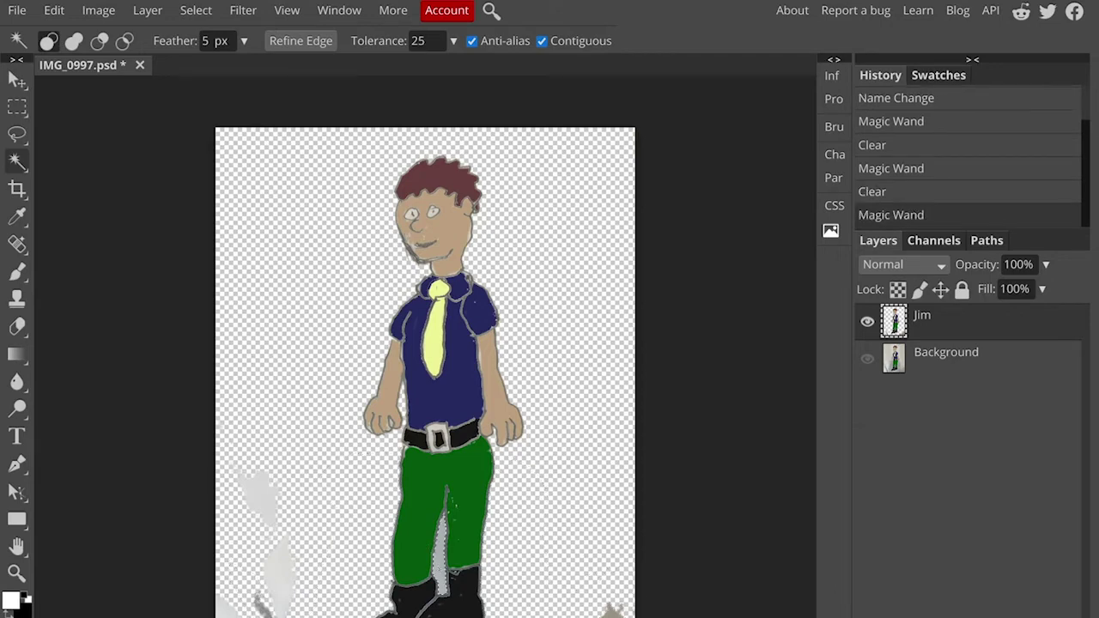
key("Delete")
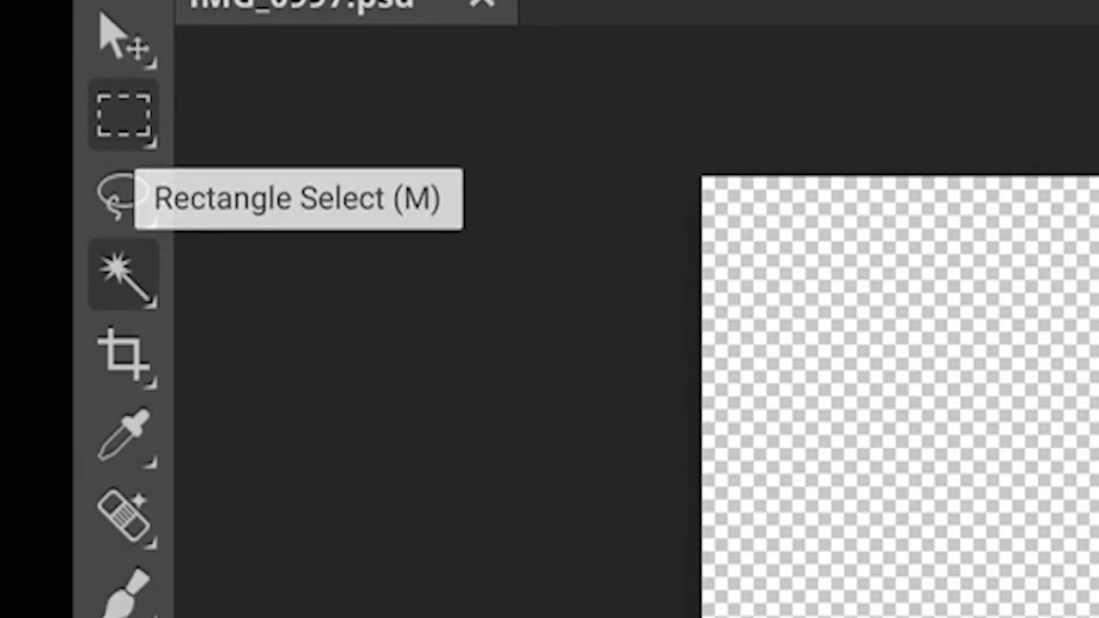
- With Rectangle Select, box and delete the grey scraps in the bottom-left and bottom-right corners
left_click(112, 127)
left_click(110, 130)
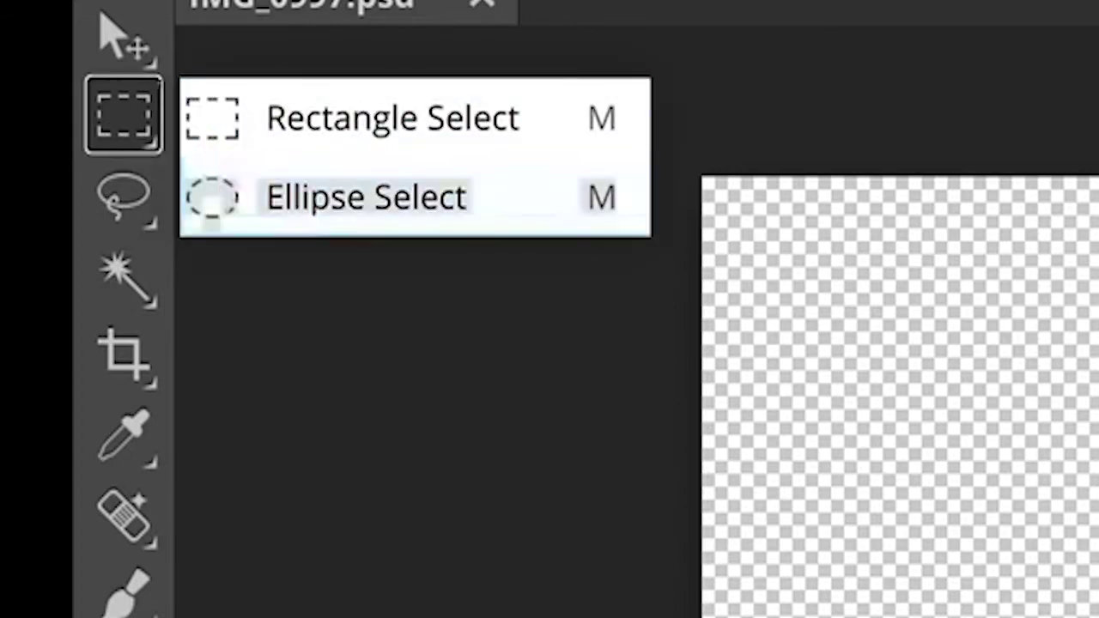
left_click(206, 110)
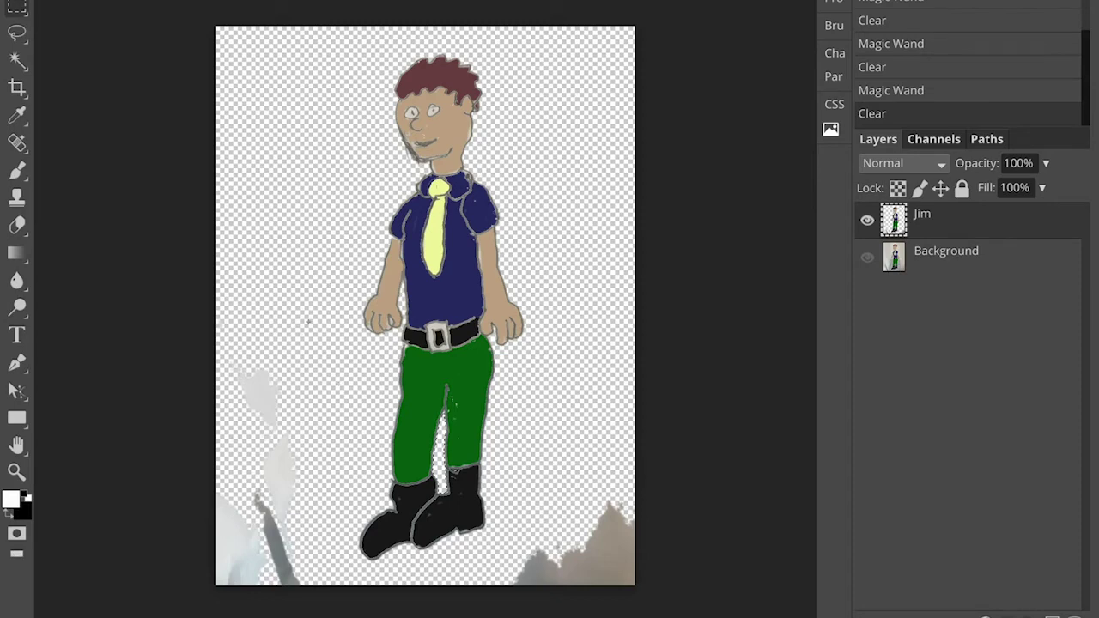
left_click_drag(334, 289, 185, 598)
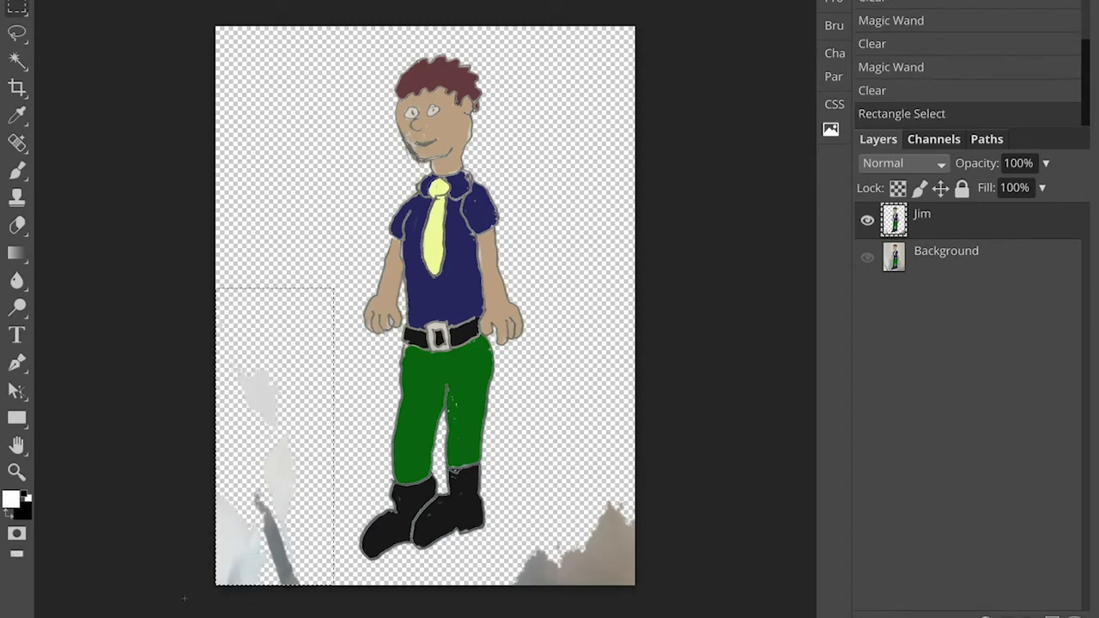
key("Delete")
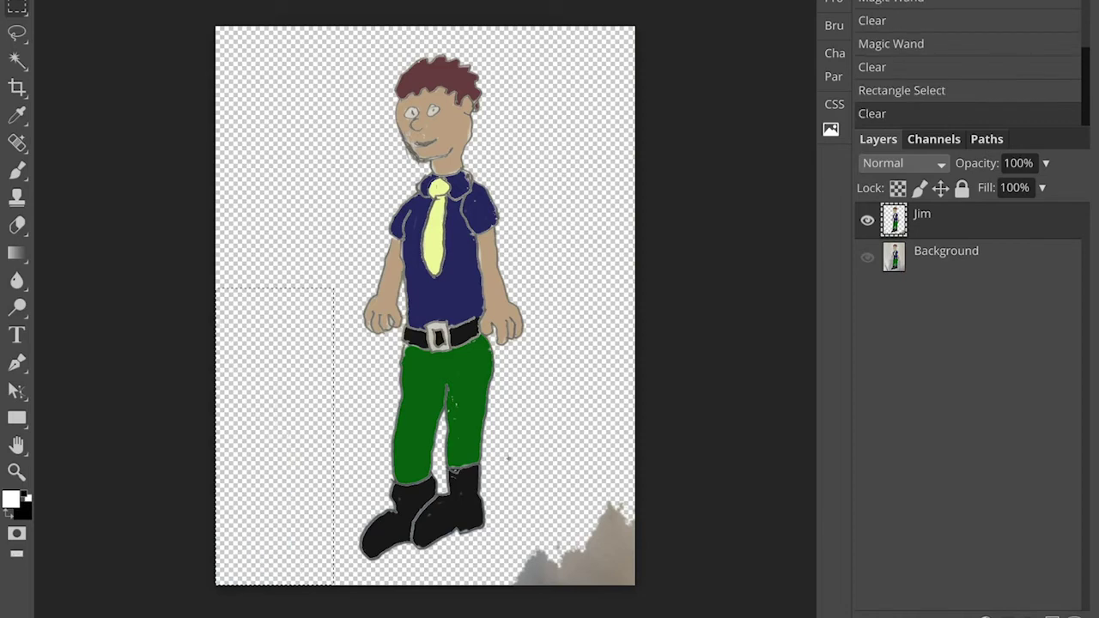
left_click_drag(513, 443, 687, 603)
key("Delete")
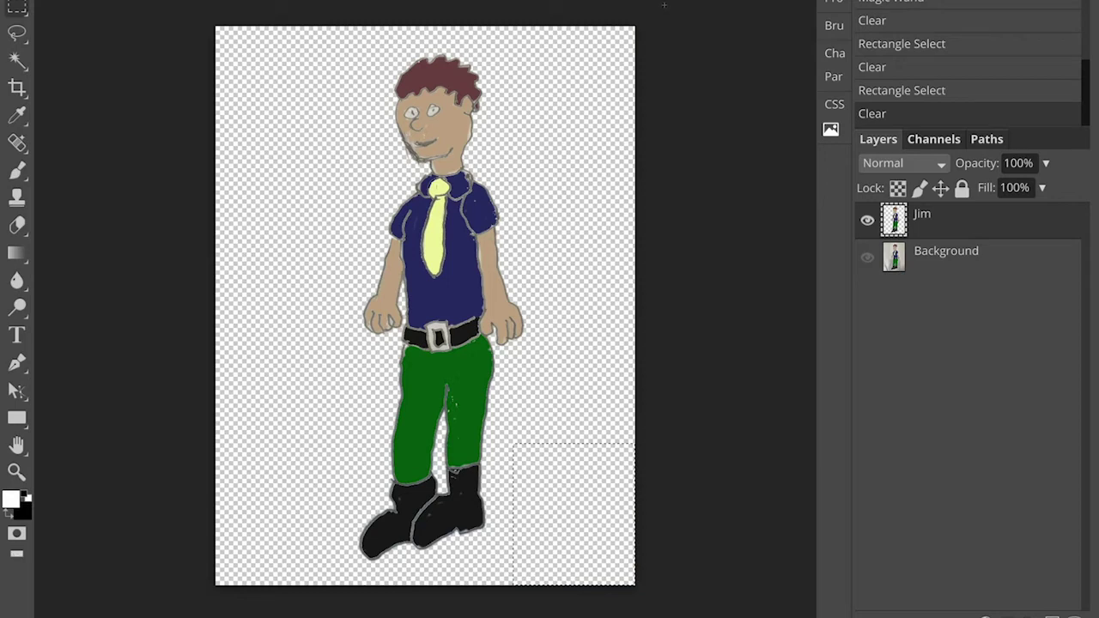
- Deselect and zoom the view in close on Jim's face and hair
left_click(503, 19)
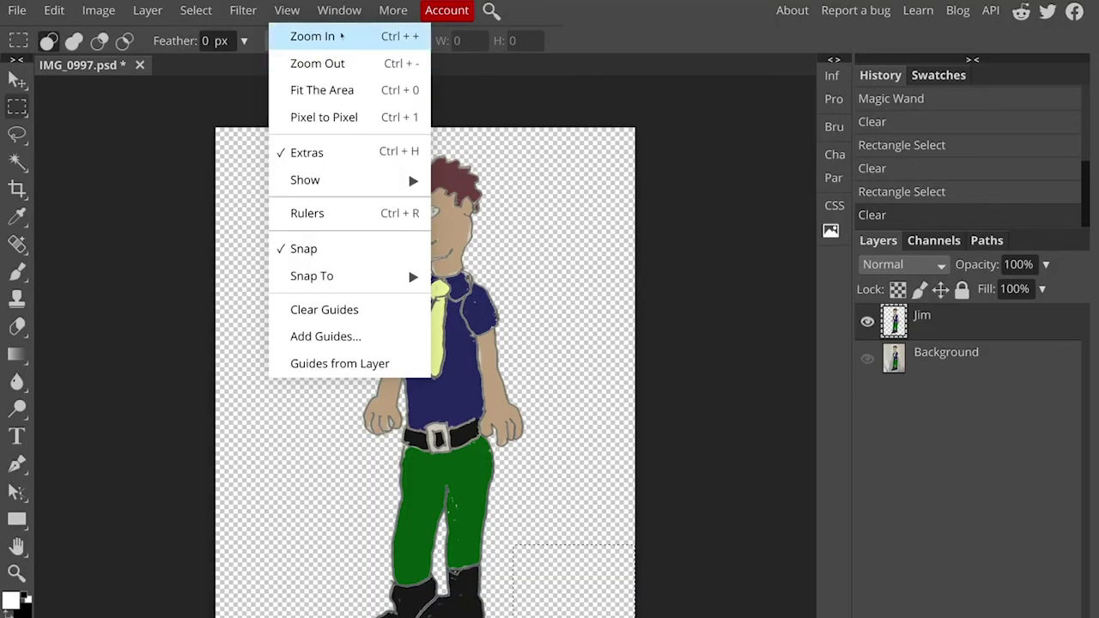
left_click(341, 36)
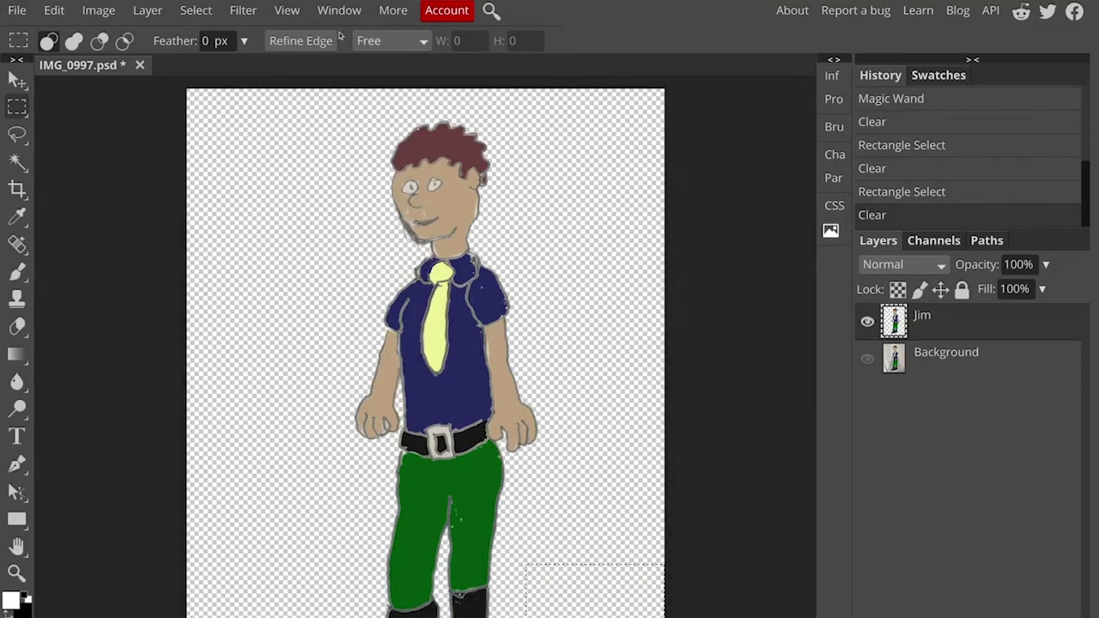
key("ctrl+d")
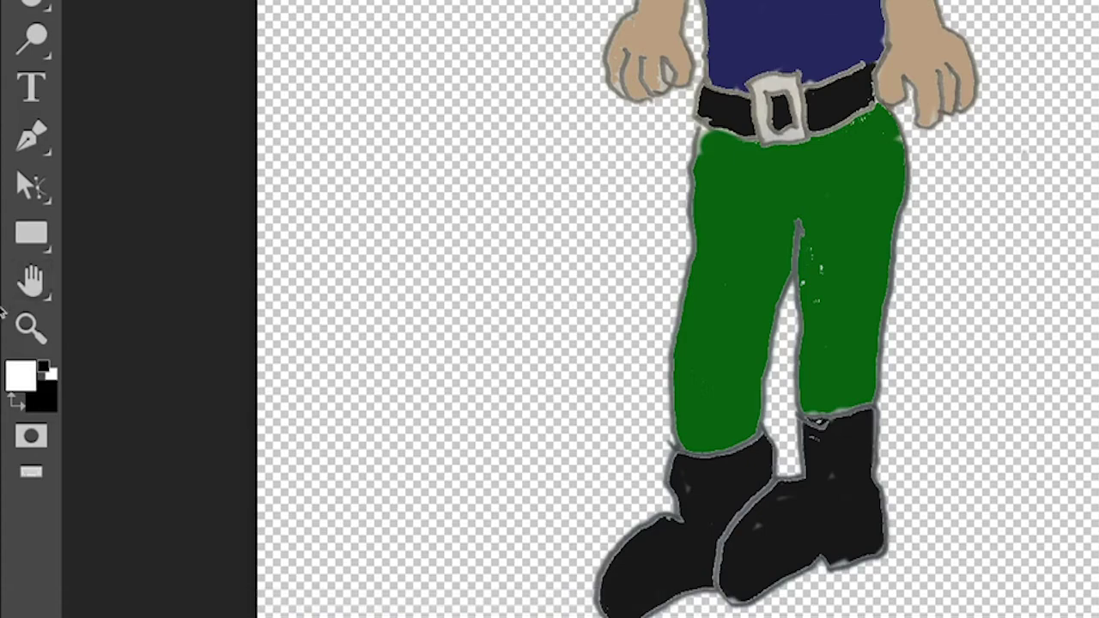
left_click(31, 280)
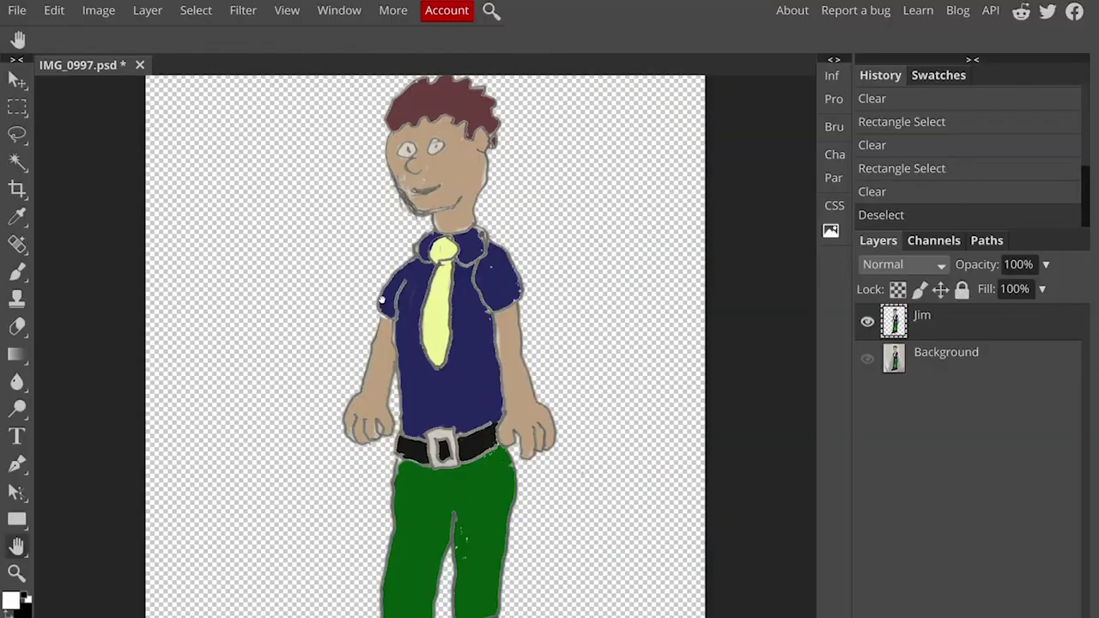
scroll(424, 343, "down", 3)
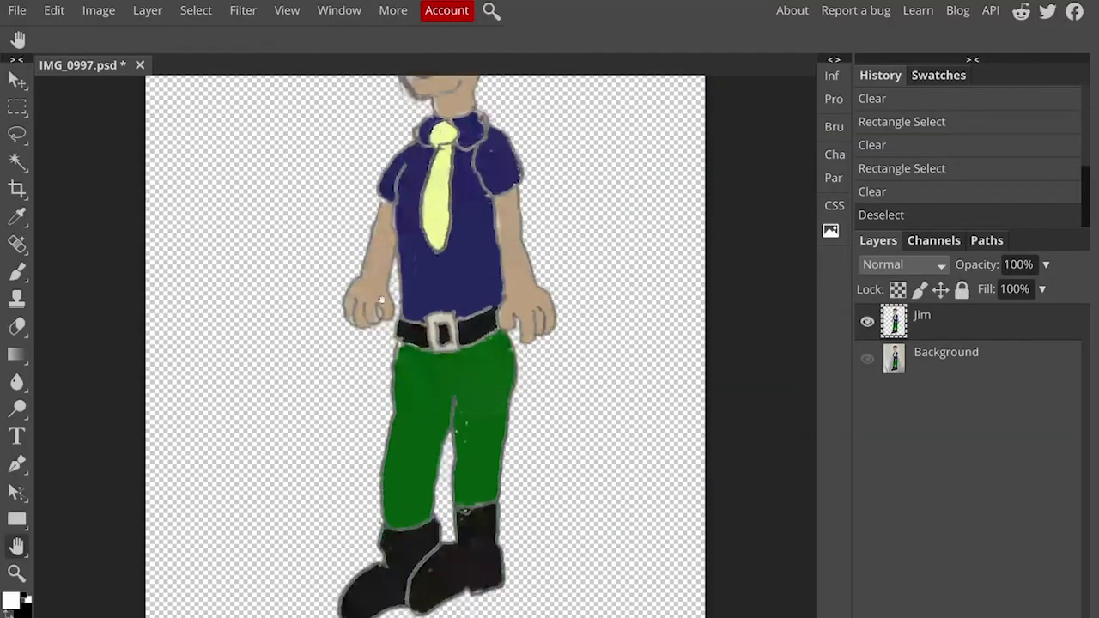
scroll(425, 344, "up", 5)
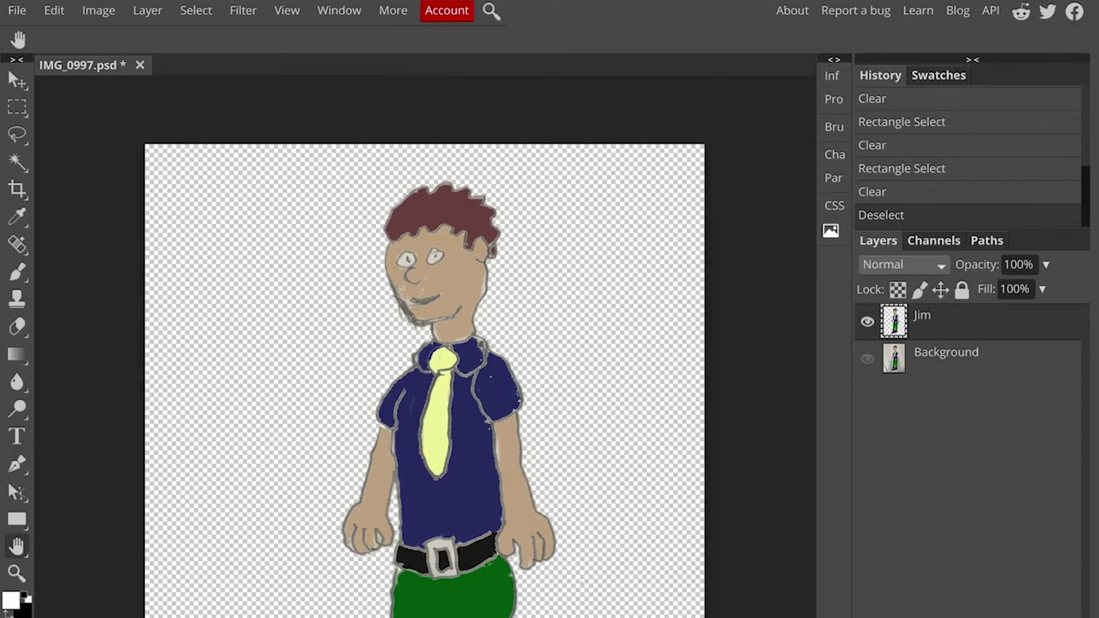
scroll(425, 402, "up", 5)
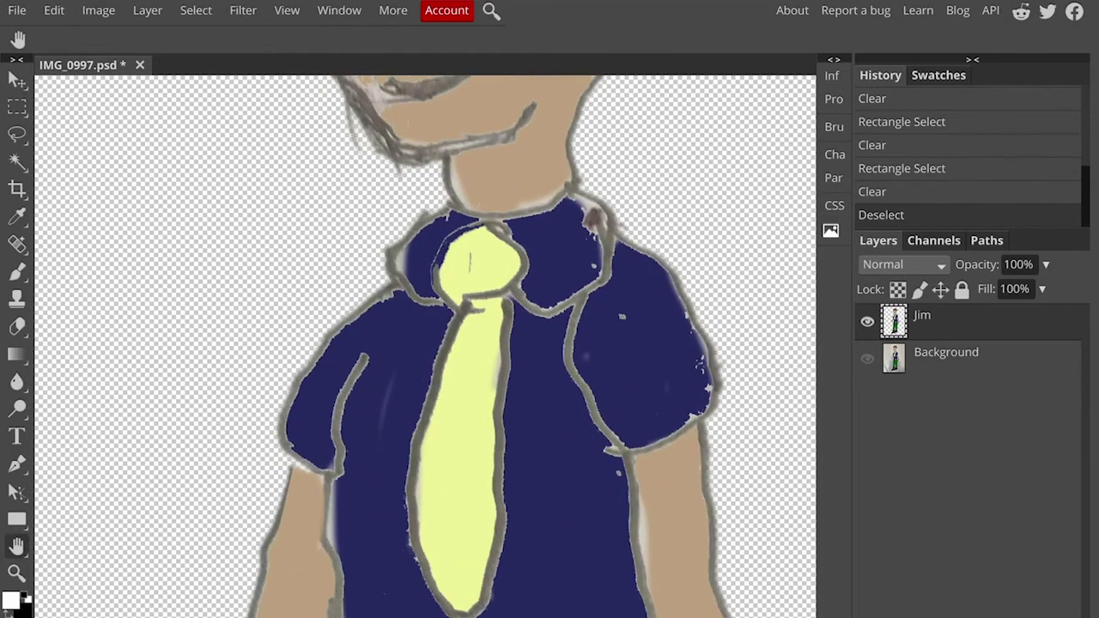
scroll(424, 344, "down", 2)
scroll(425, 343, "up", 4)
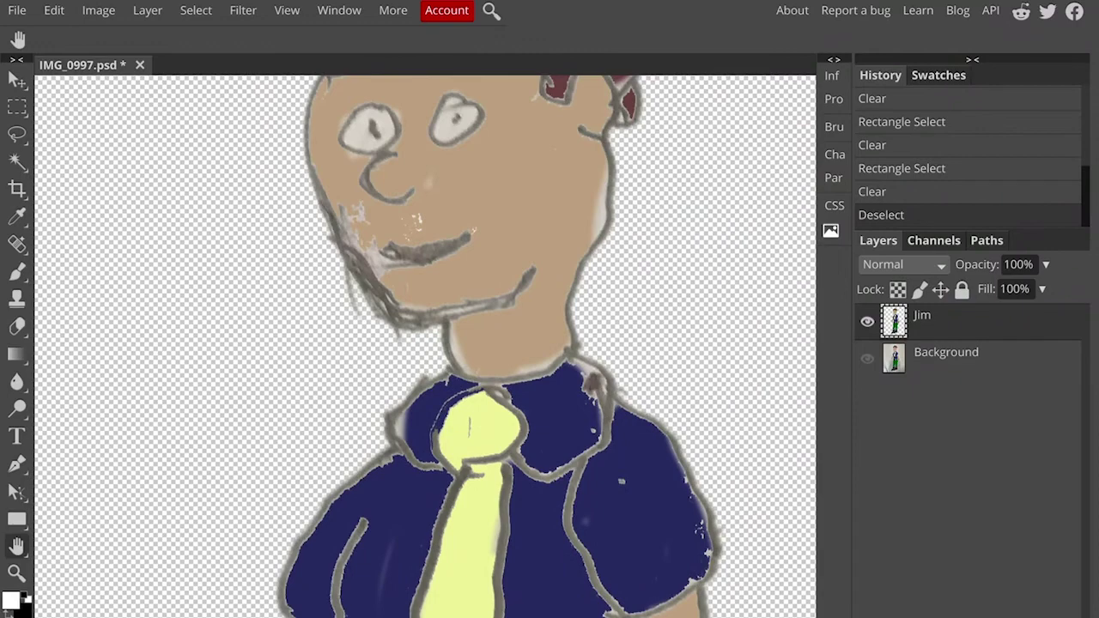
scroll(425, 343, "up", 3)
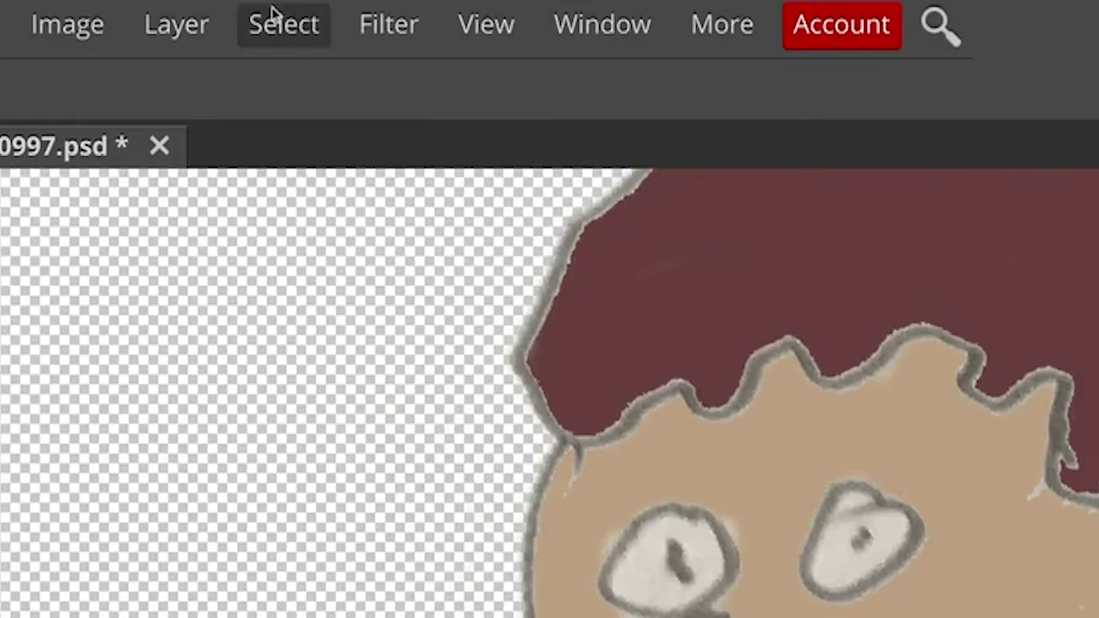
- Switch to the Eraser Tool with a 77 px brush at 48% hardness
left_click(195, 9)
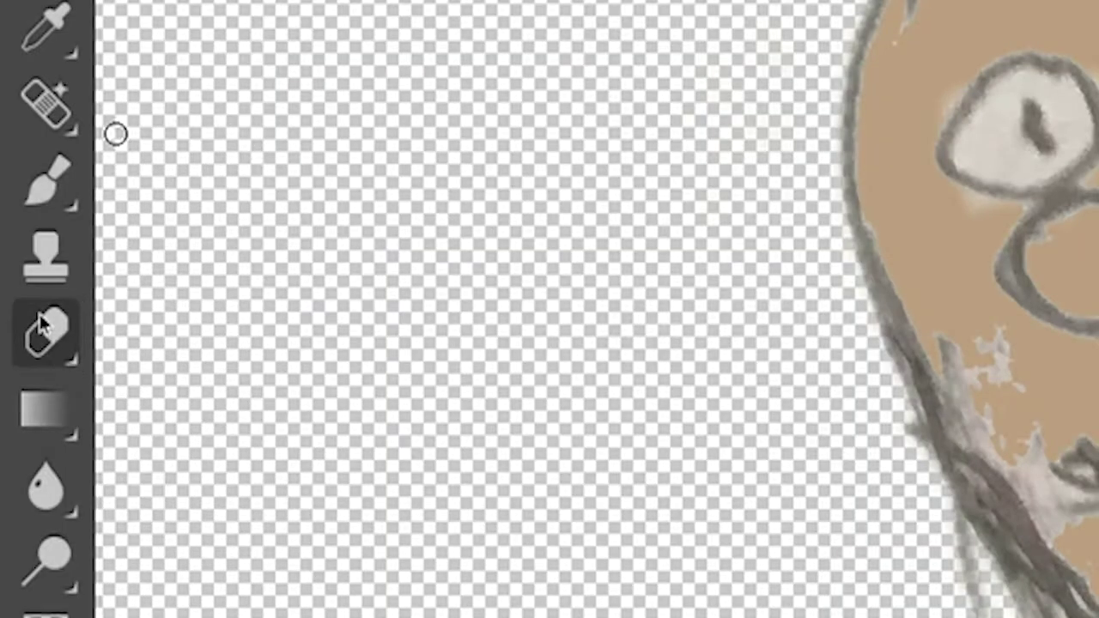
left_click(43, 336)
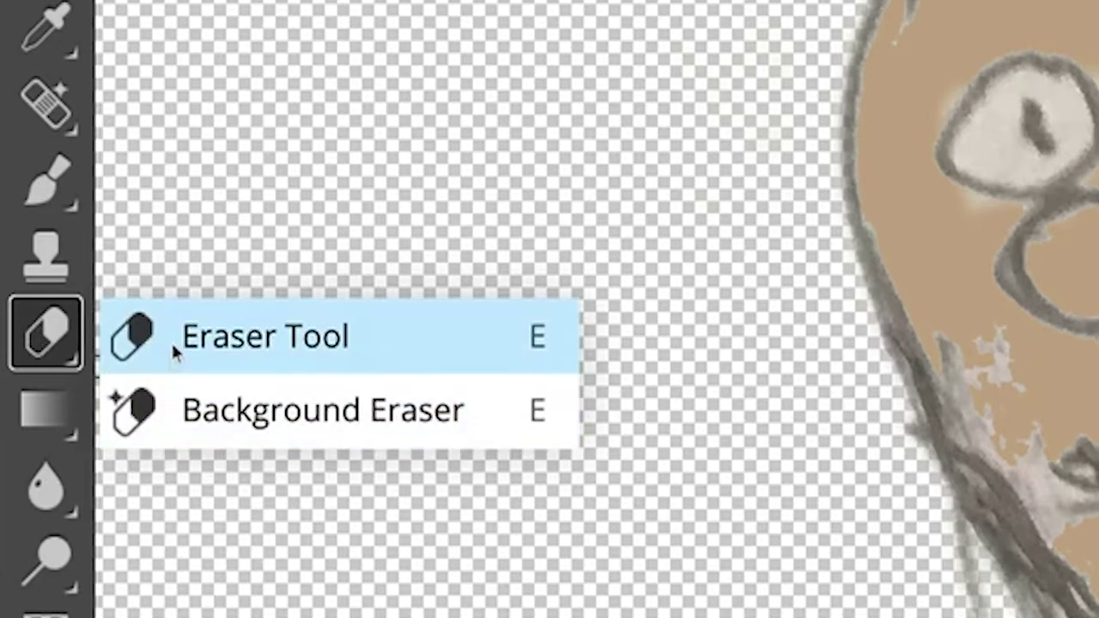
left_click(171, 340)
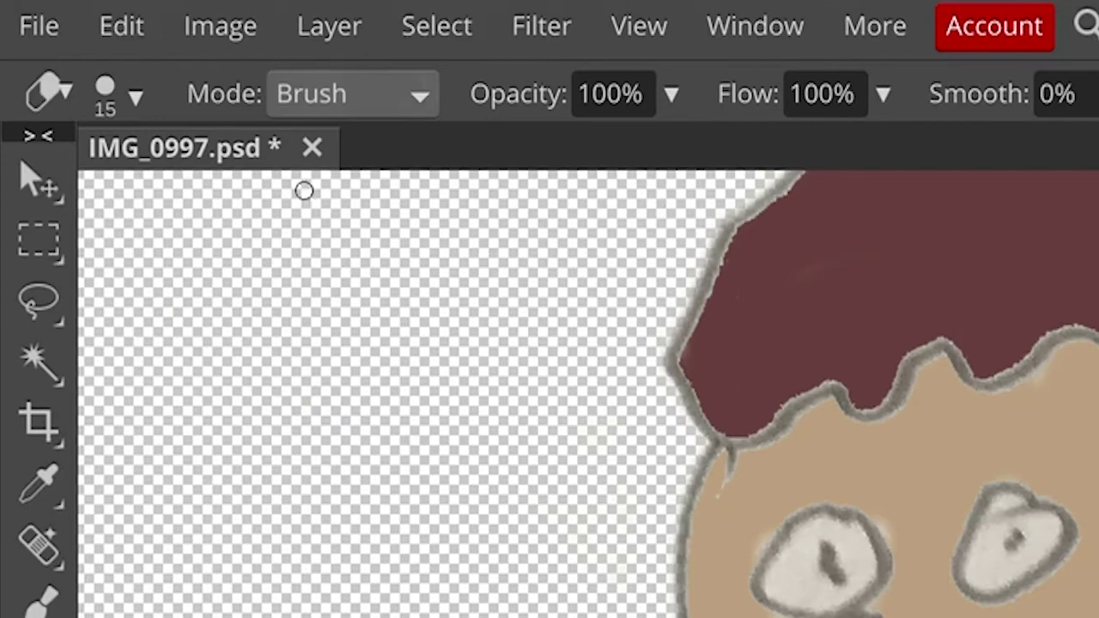
left_click(135, 97)
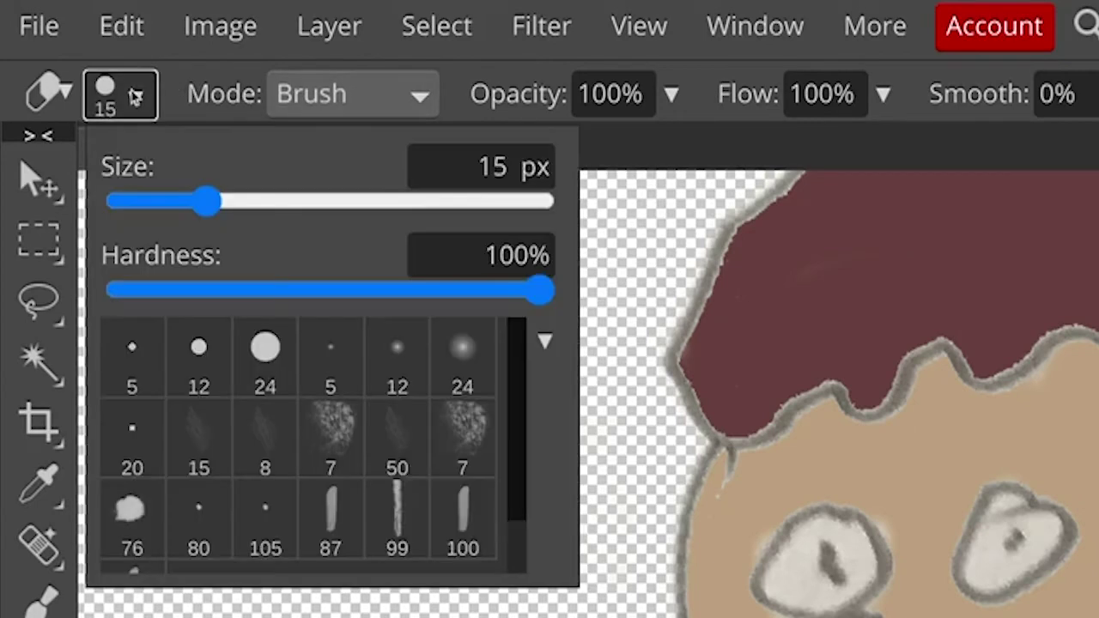
left_click(282, 202)
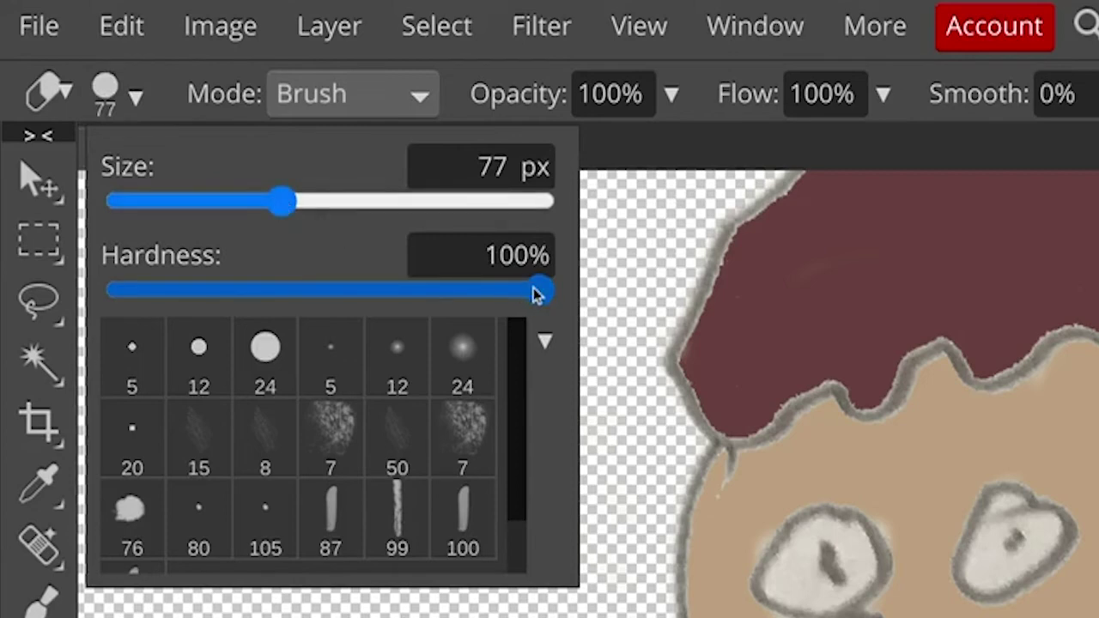
left_click_drag(534, 294, 313, 292)
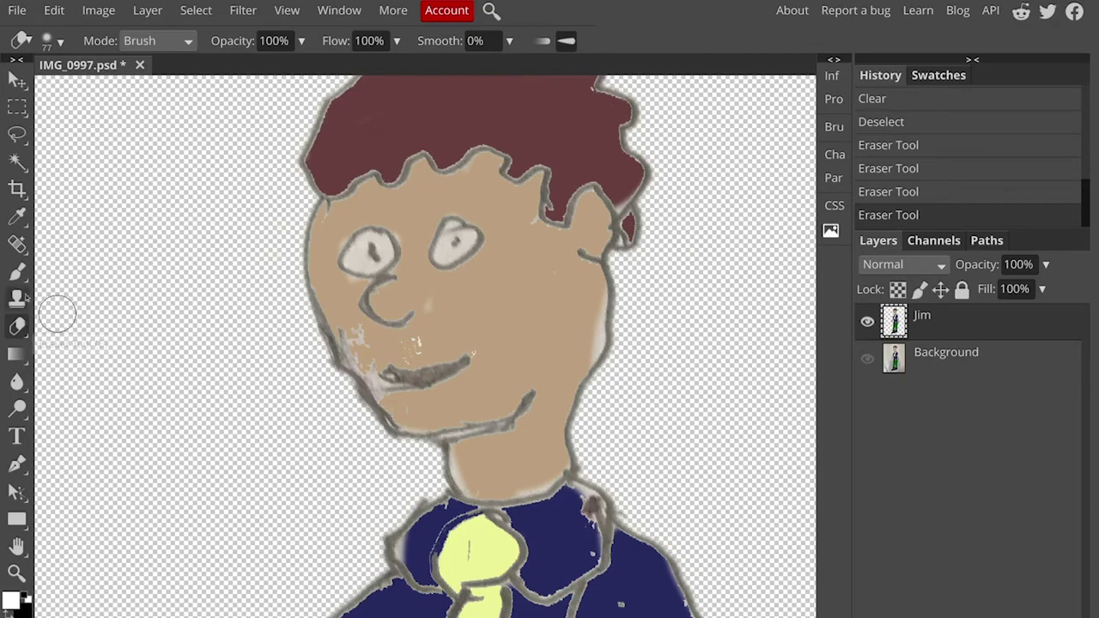
- Sample the skin tone from Jim's face with the Eyedropper for the Brush tool
left_click(18, 216)
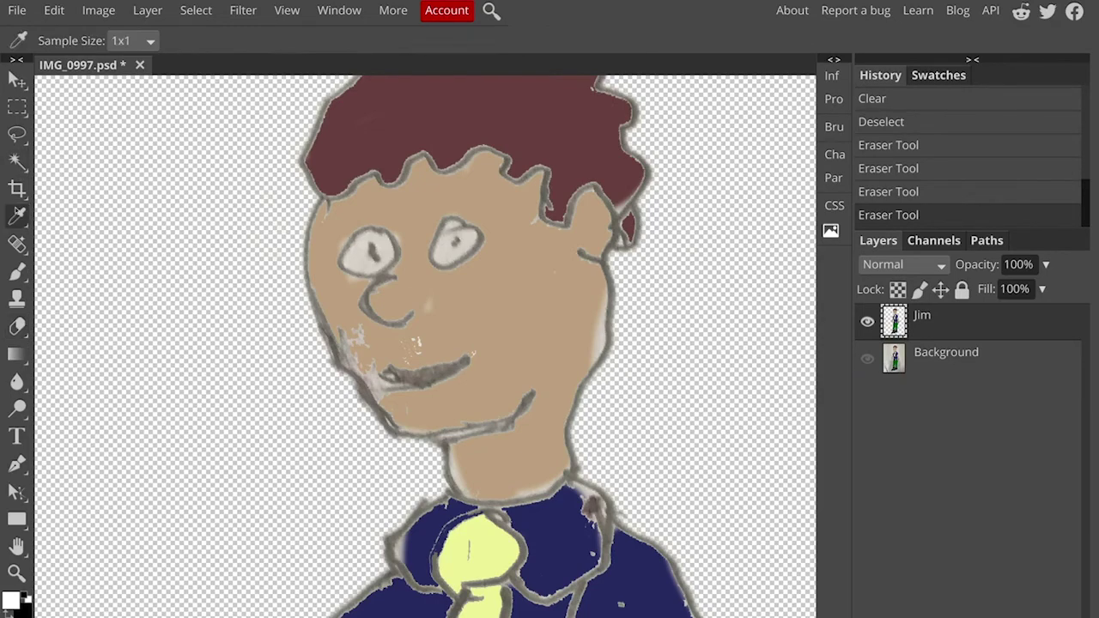
left_click(520, 289)
left_click(344, 161)
left_click(18, 268)
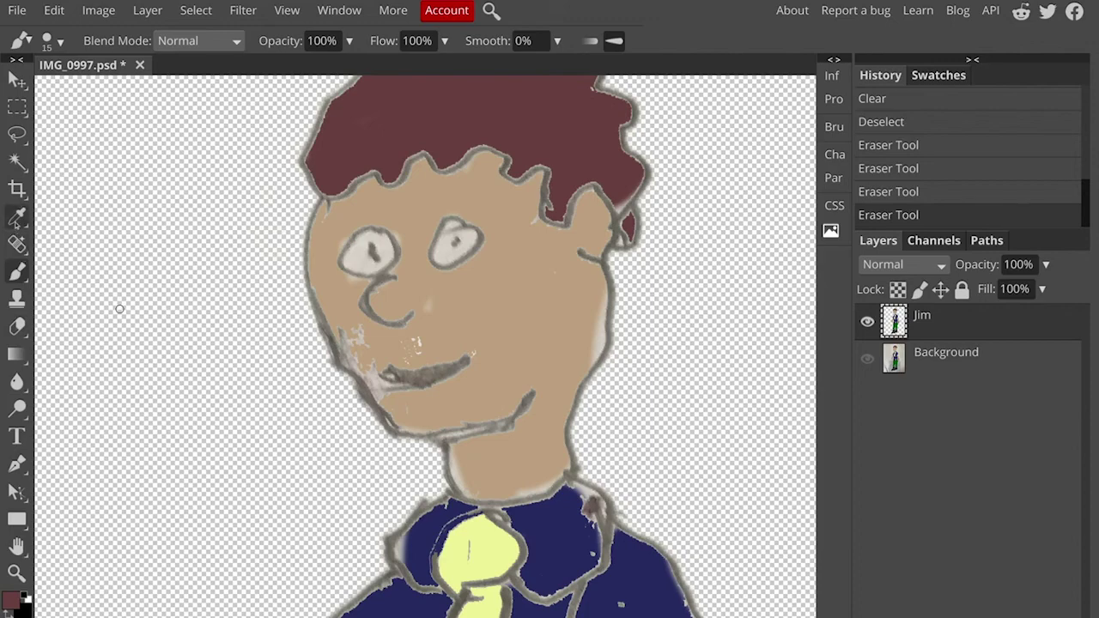
left_click(16, 217)
left_click(487, 339)
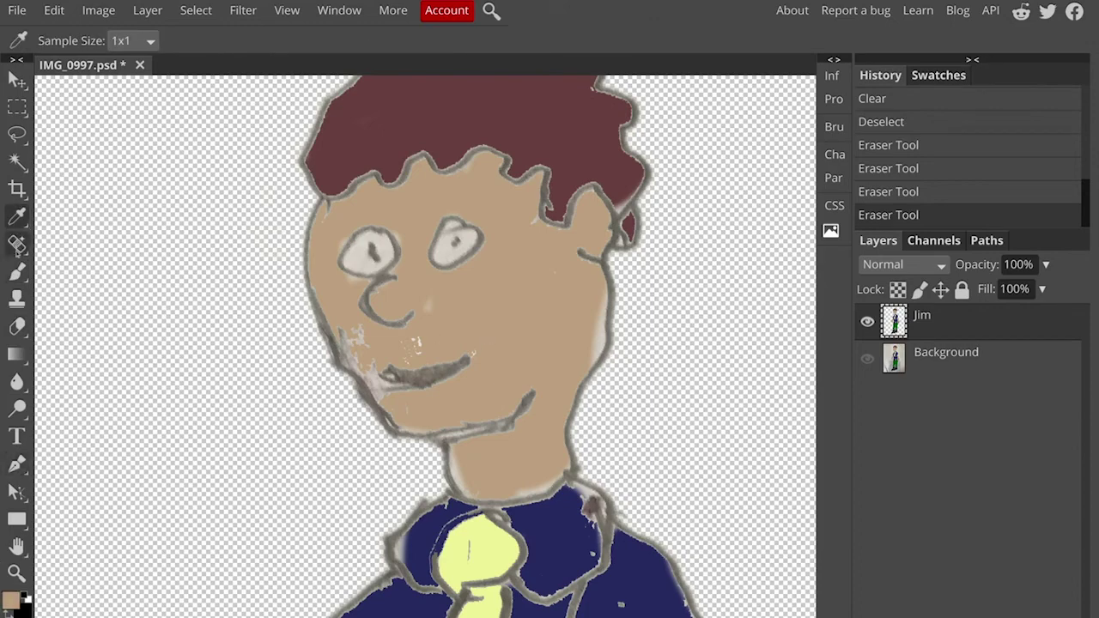
left_click(16, 271)
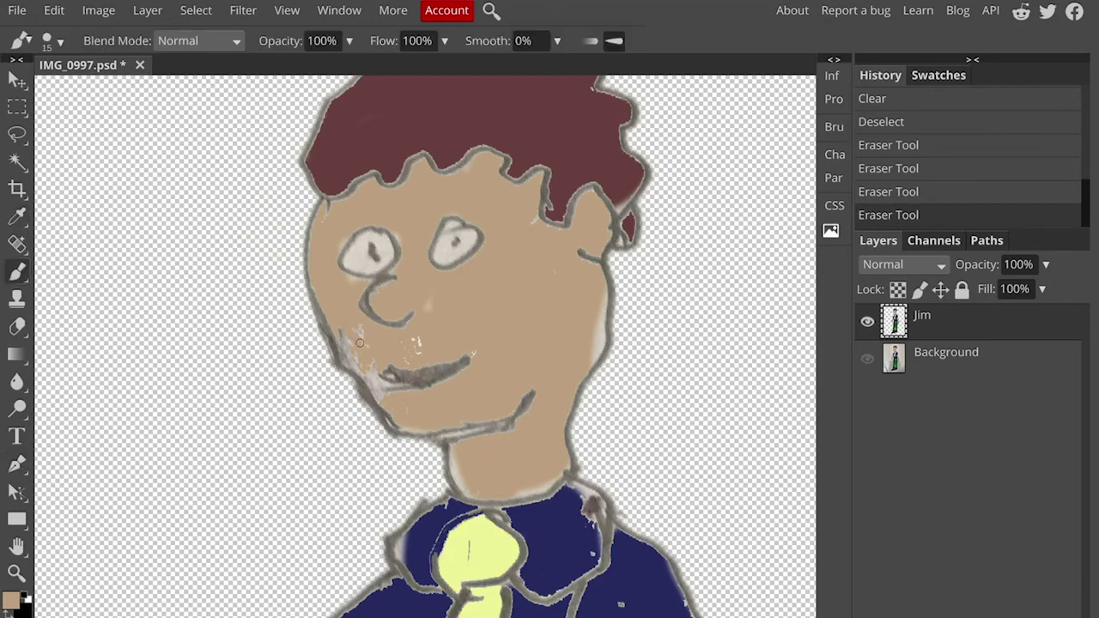
- Paint skin tone over the grey streaks along Jim's left cheek edge
mouse_move(358, 330)
left_mouse_down()
mouse_move(421, 344)
mouse_move(409, 339)
mouse_move(421, 350)
mouse_move(400, 356)
left_mouse_up()
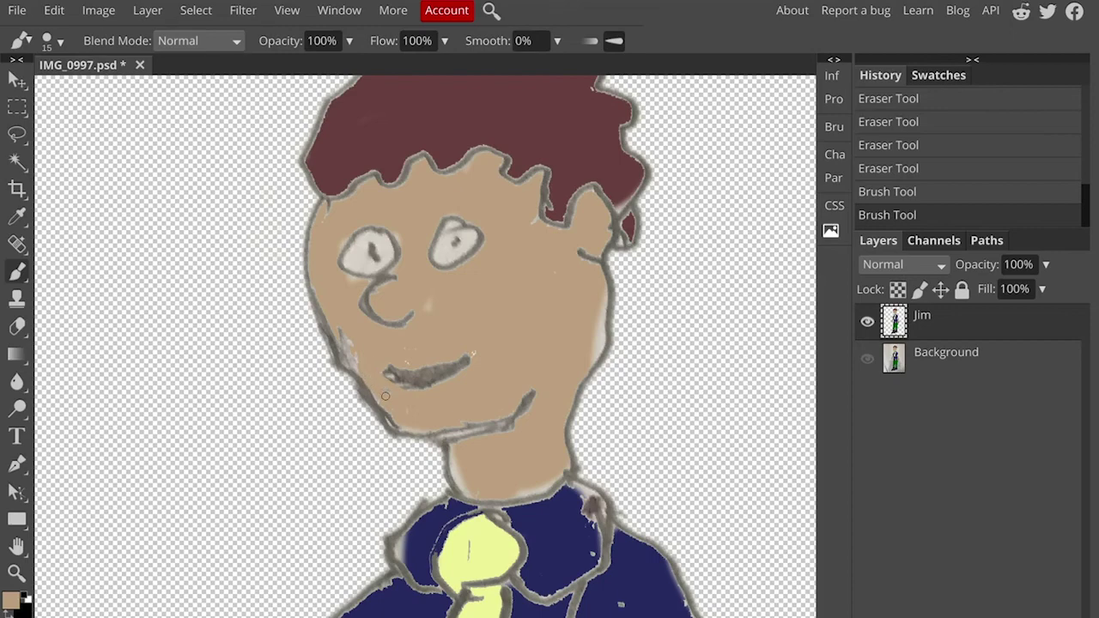
left_click_drag(371, 374, 341, 329)
left_click_drag(362, 368, 345, 337)
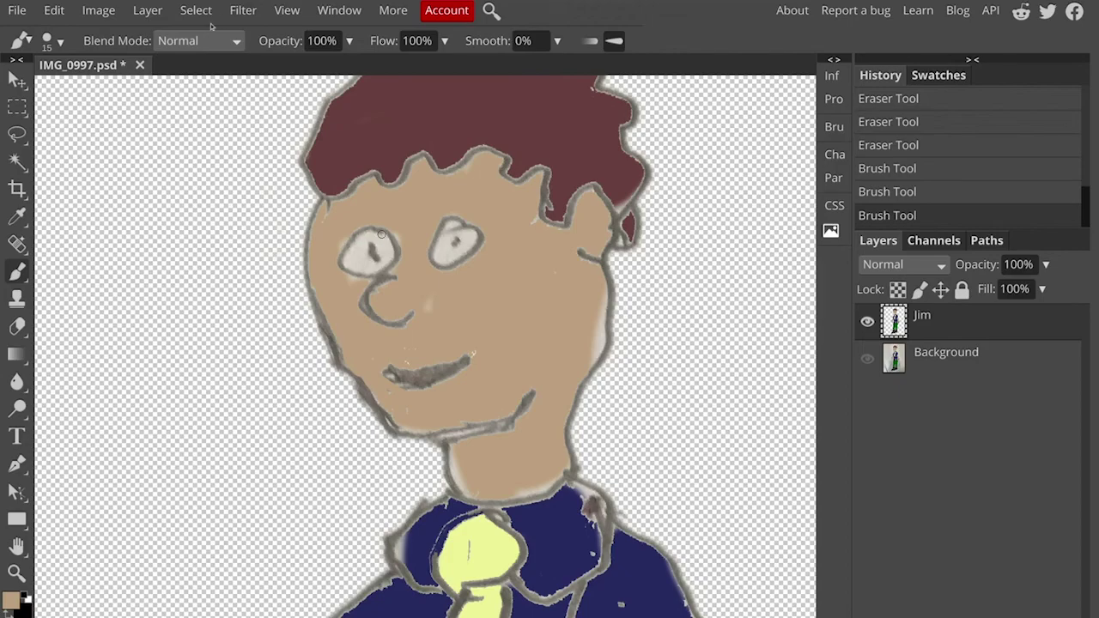
- Fit the whole Jim drawing in the window with View > Fit The Area
left_click(286, 12)
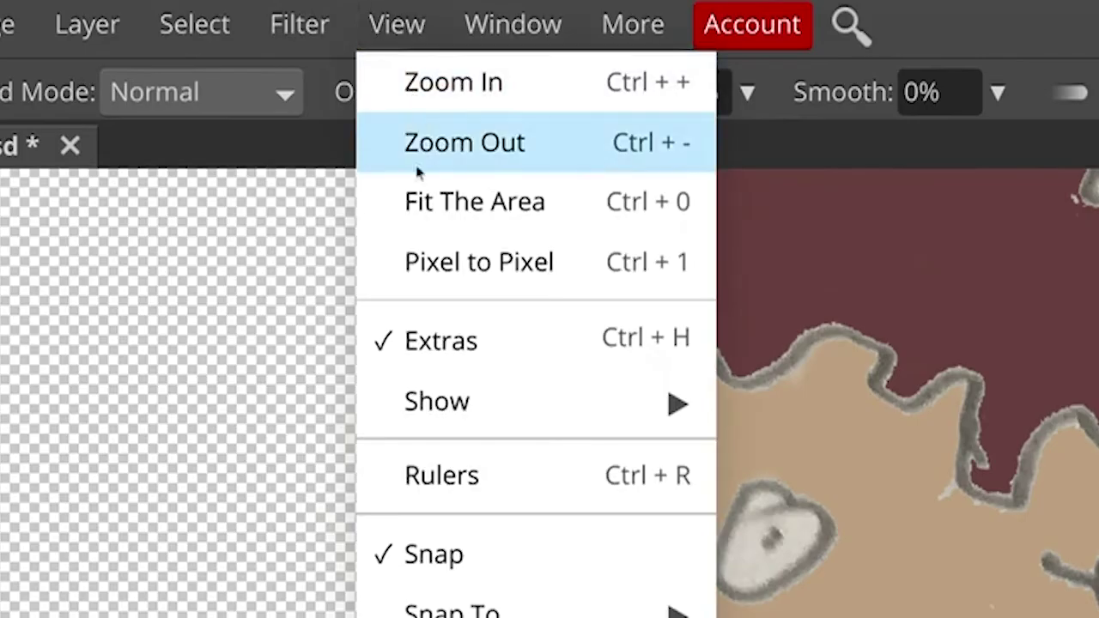
left_click(416, 200)
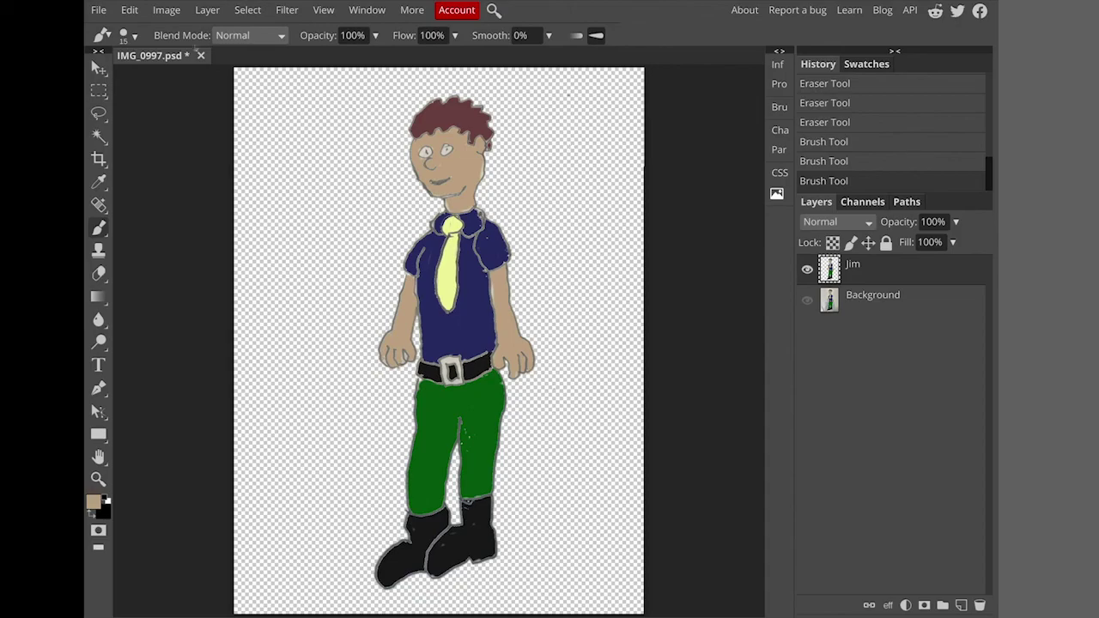
left_click(92, 11)
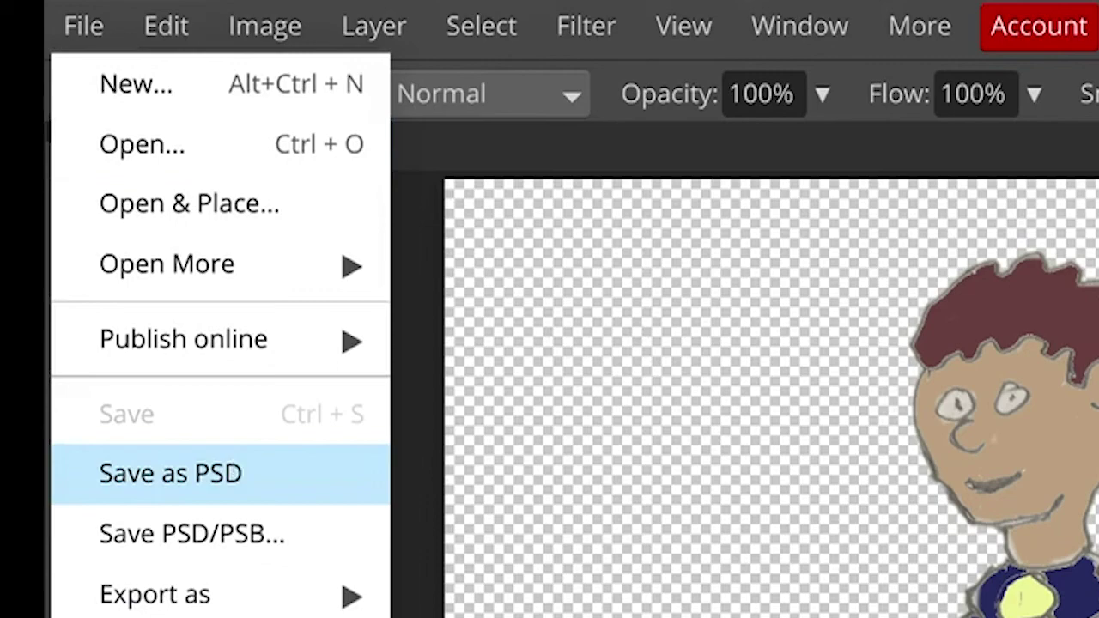
- Save the cleaned Jim drawing as a layered PSD named jim-full-shot.psd
left_click(232, 472)
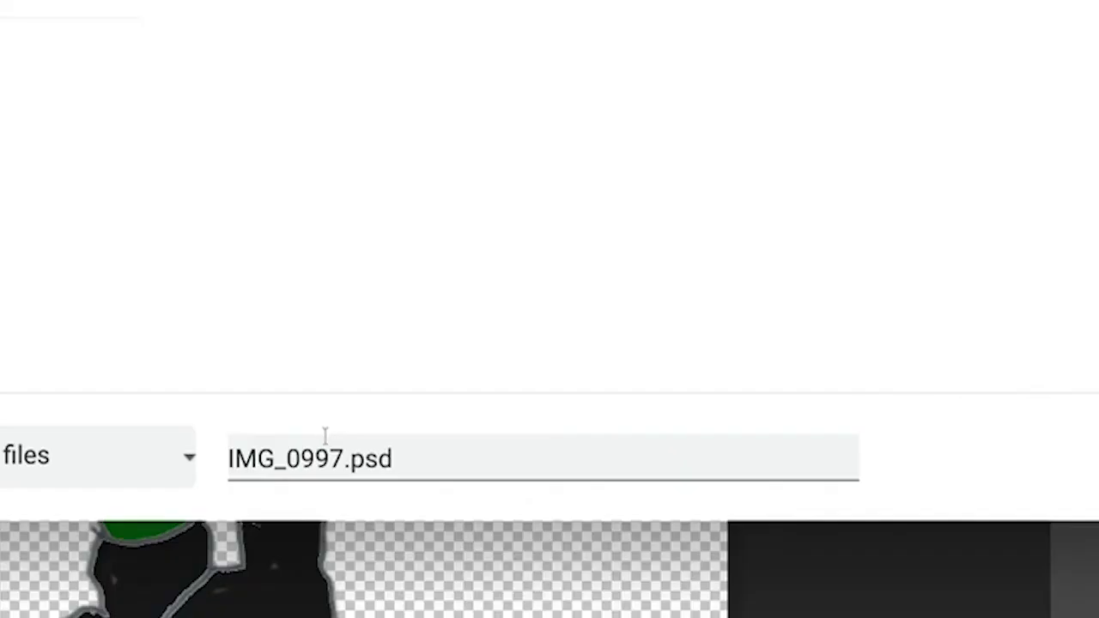
left_click(490, 567)
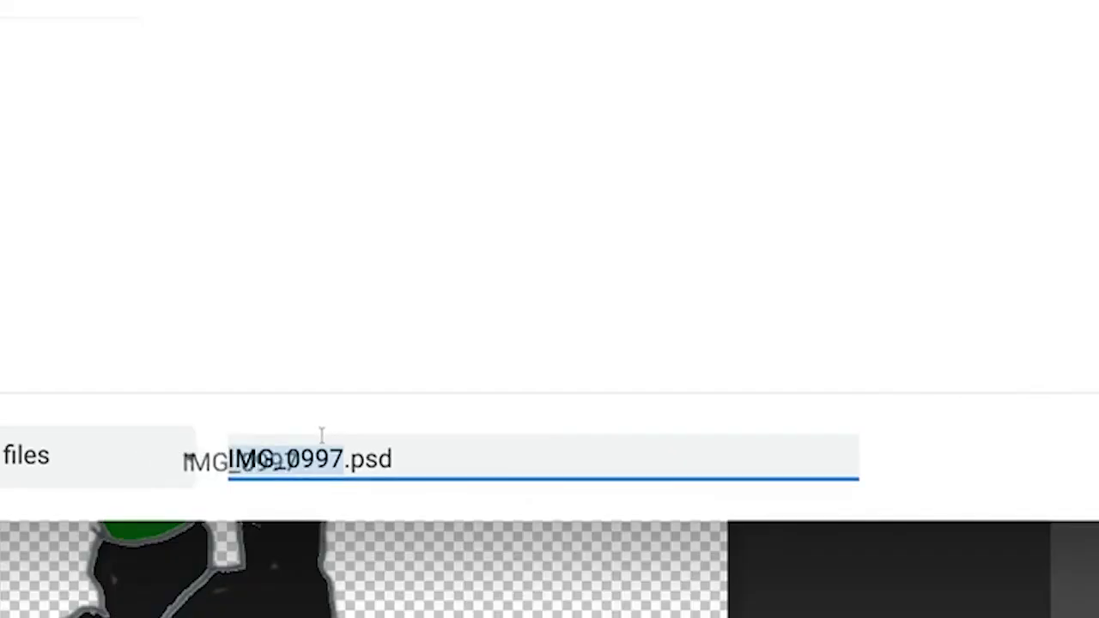
type("jim-full-shot")
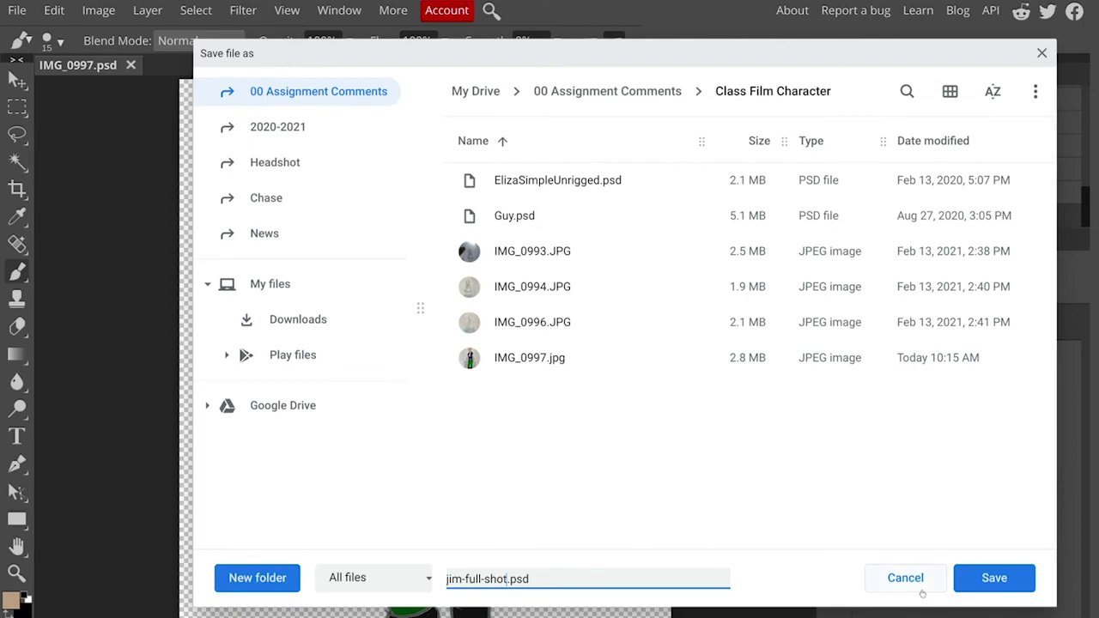
left_click(962, 584)
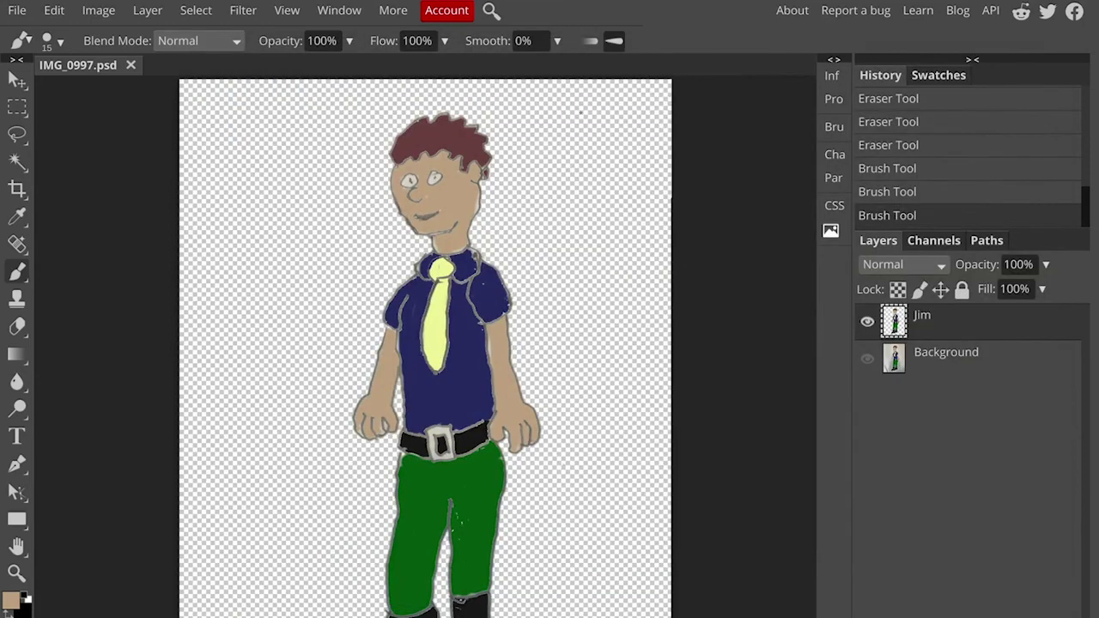